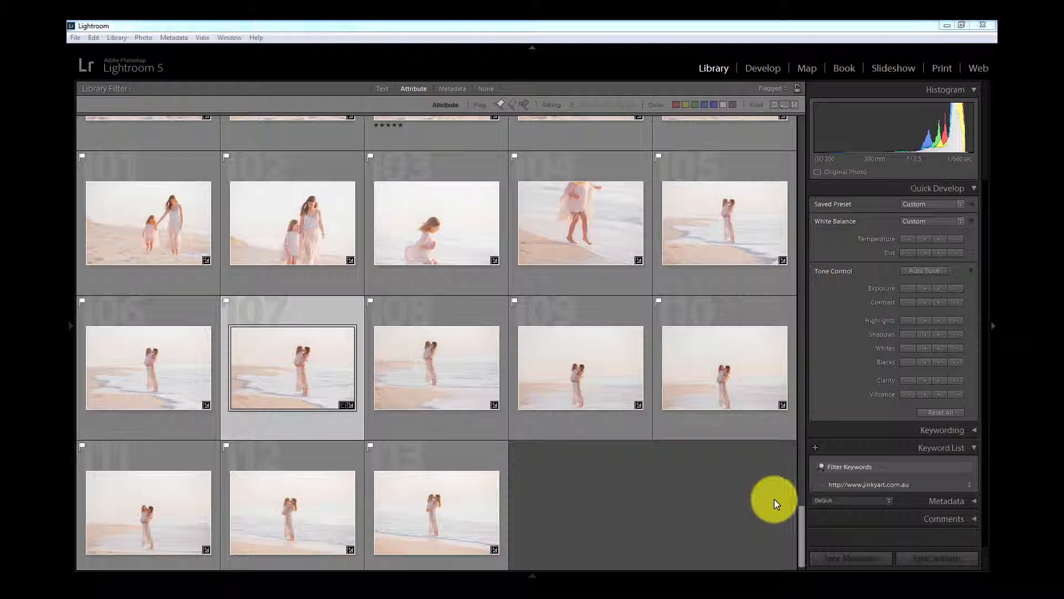
Open the beach tent photo 5H5A7595.CR2 for developing, reset its adjustments and set Highlights to -100.
left_click_drag(800, 541, 786, 136)
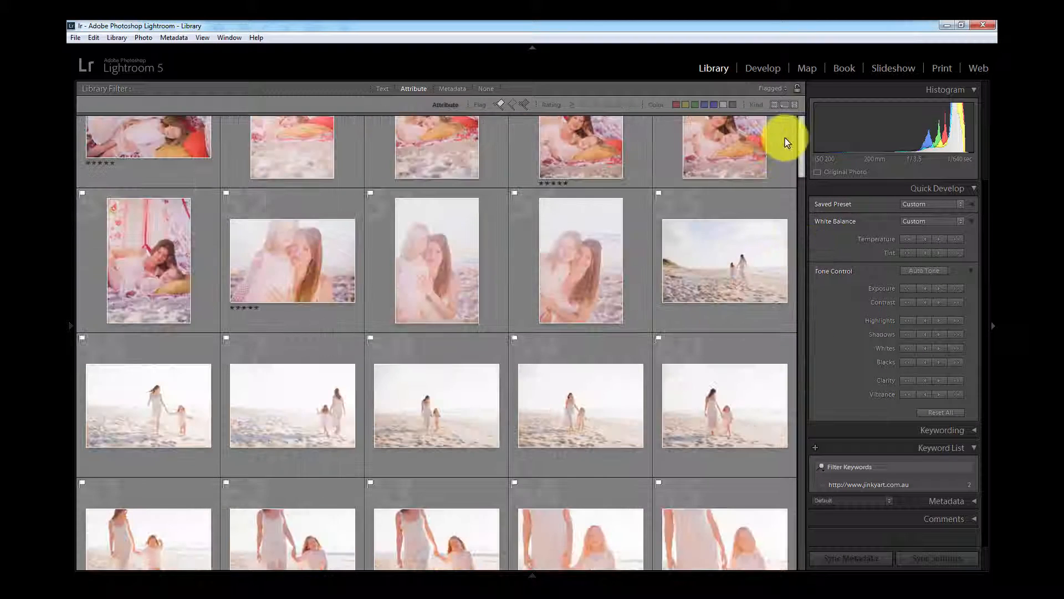
left_click(328, 340)
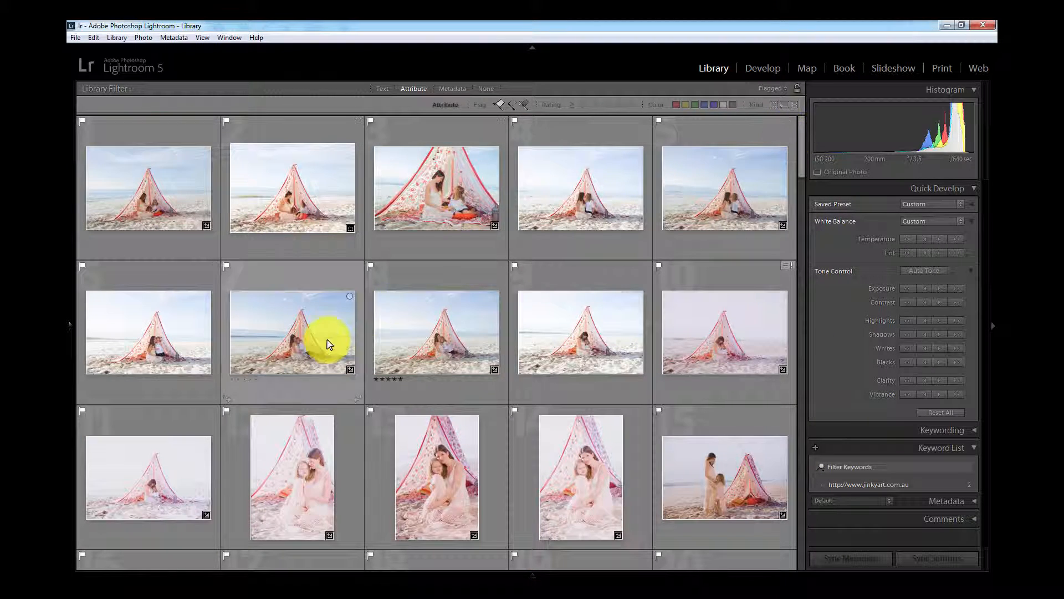
left_click(760, 68)
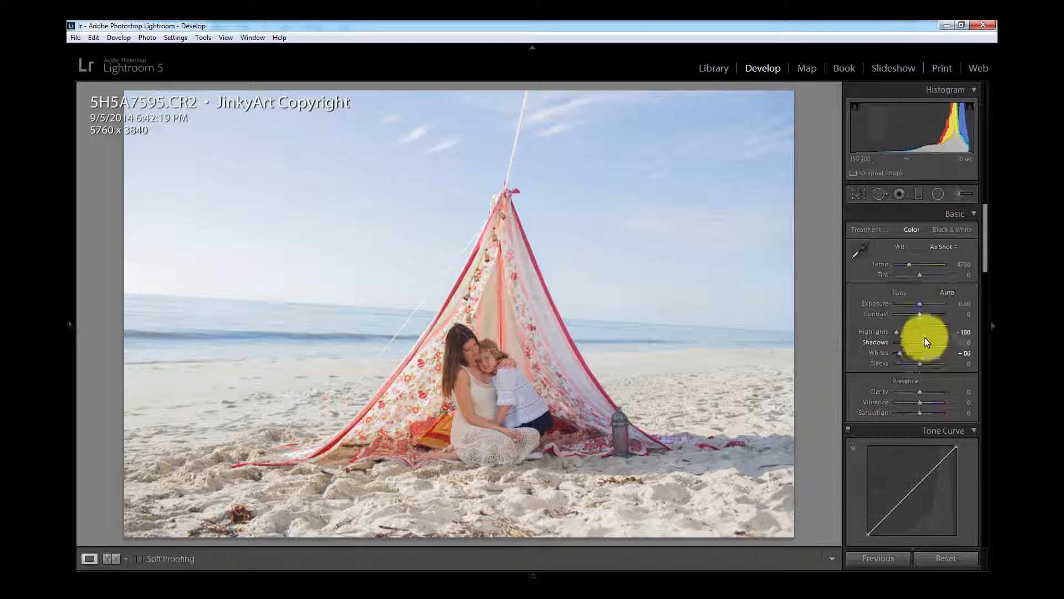
left_click(938, 560)
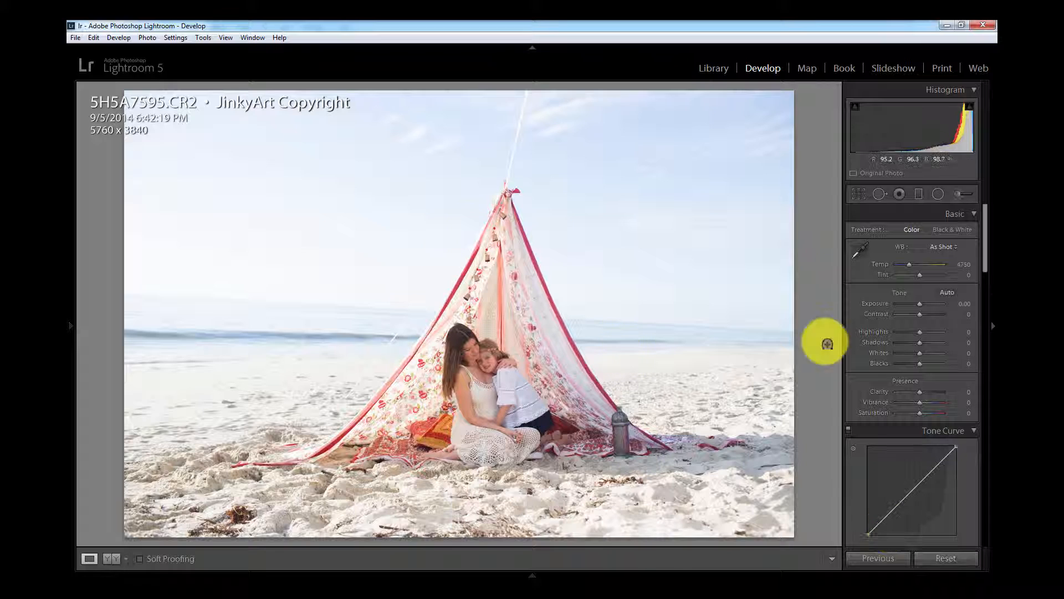
left_click_drag(913, 329, 885, 342)
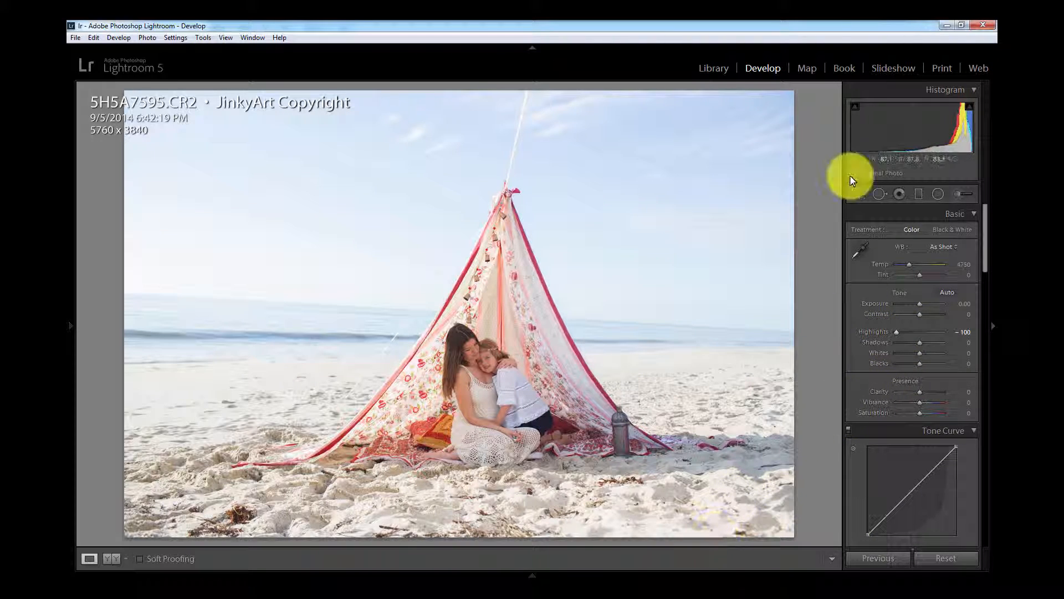
Open photo 5H5A8243.CR2 of the mother and girl standing at the shoreline for developing and reset its adjustments.
left_click(717, 68)
left_click_drag(806, 178, 808, 468)
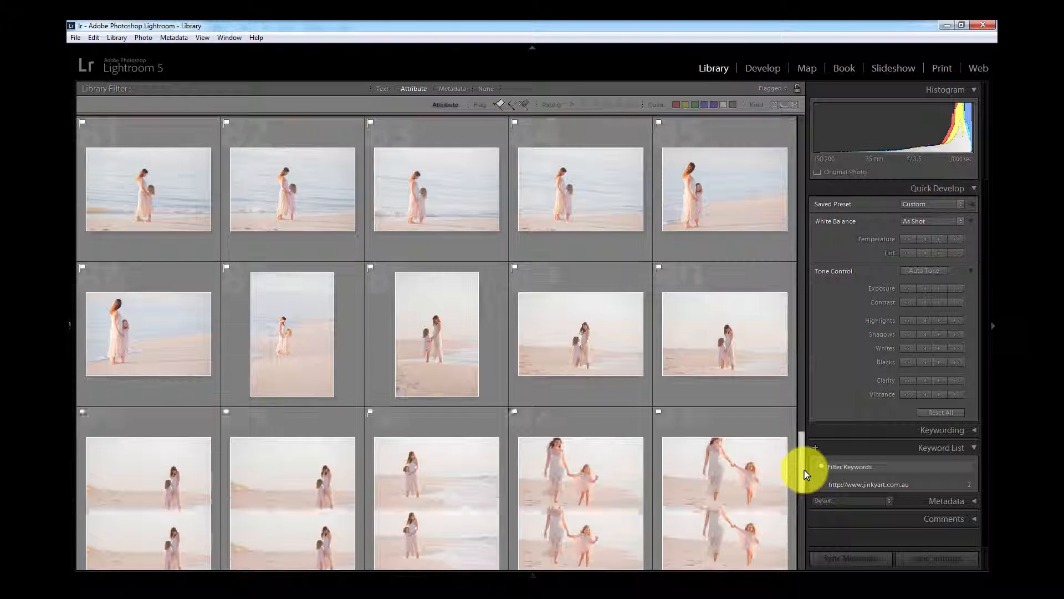
left_click(401, 219)
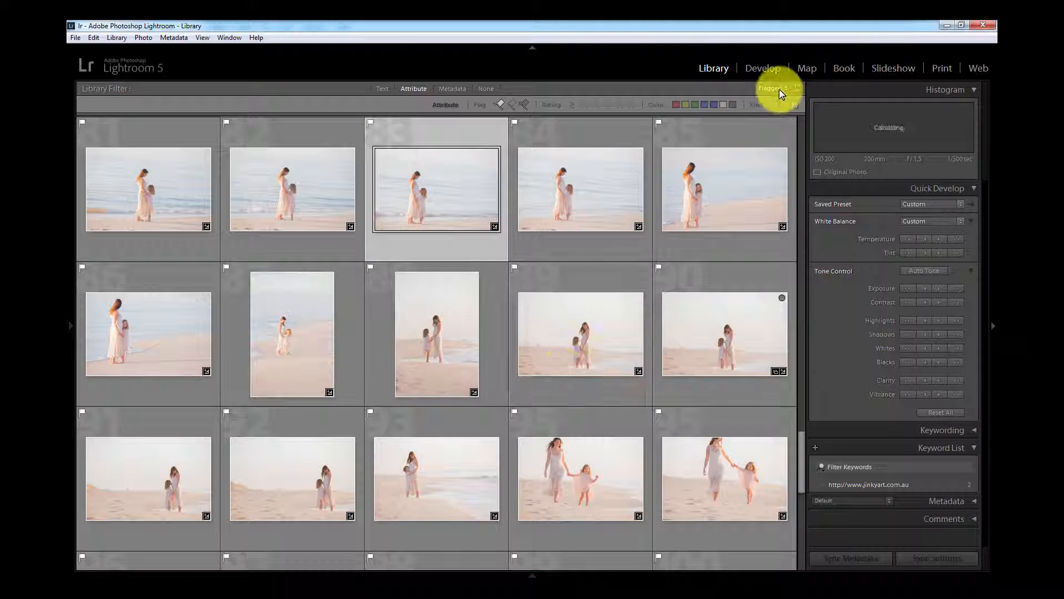
left_click(763, 68)
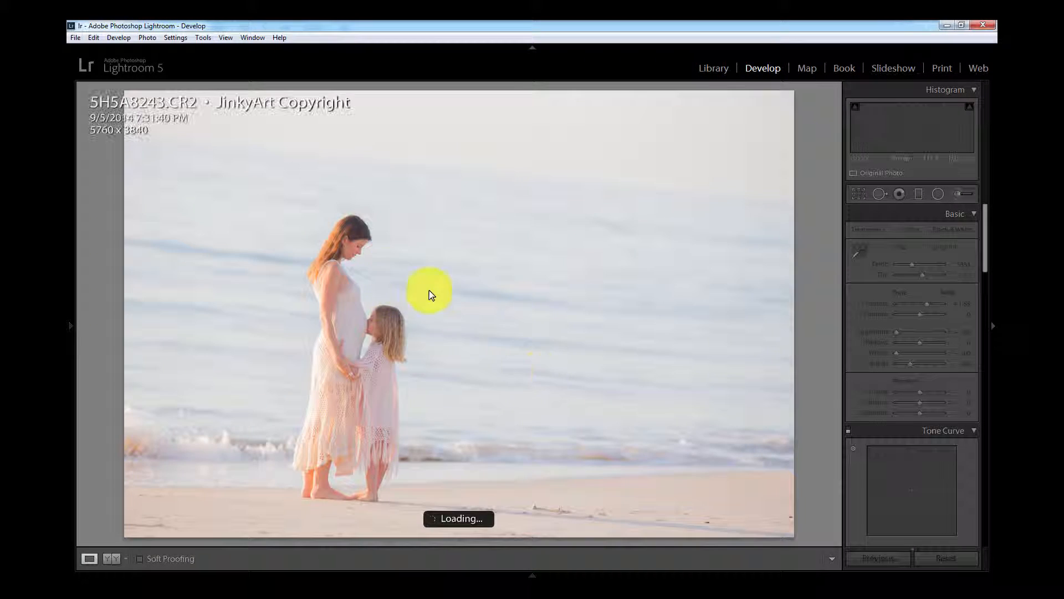
left_click(947, 559)
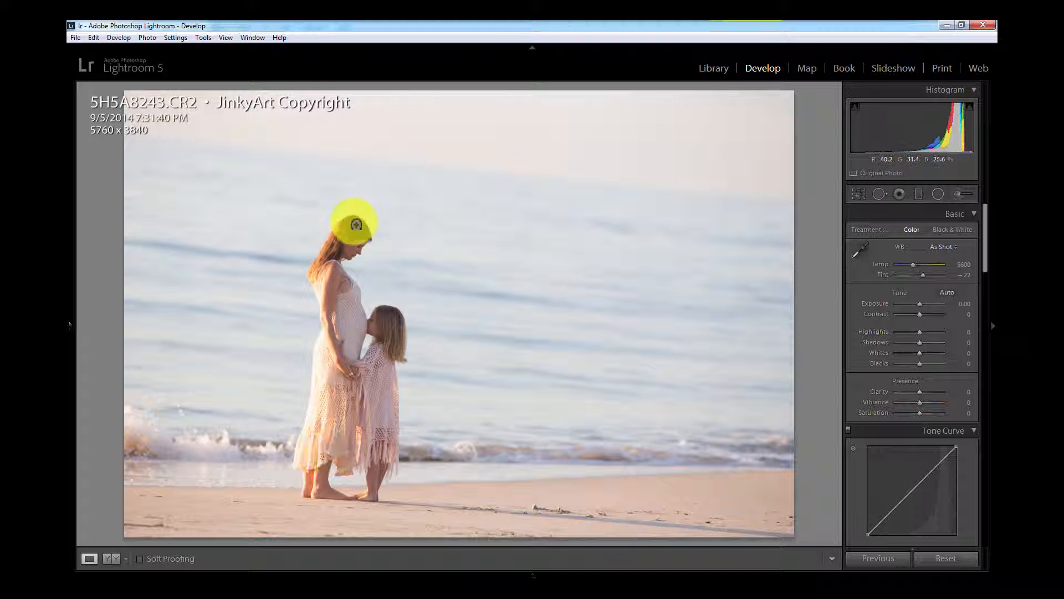
Open photo 5H5A8408.CR2 of the mother holding the girl by the waves for developing and reset its adjustments.
left_click(710, 73)
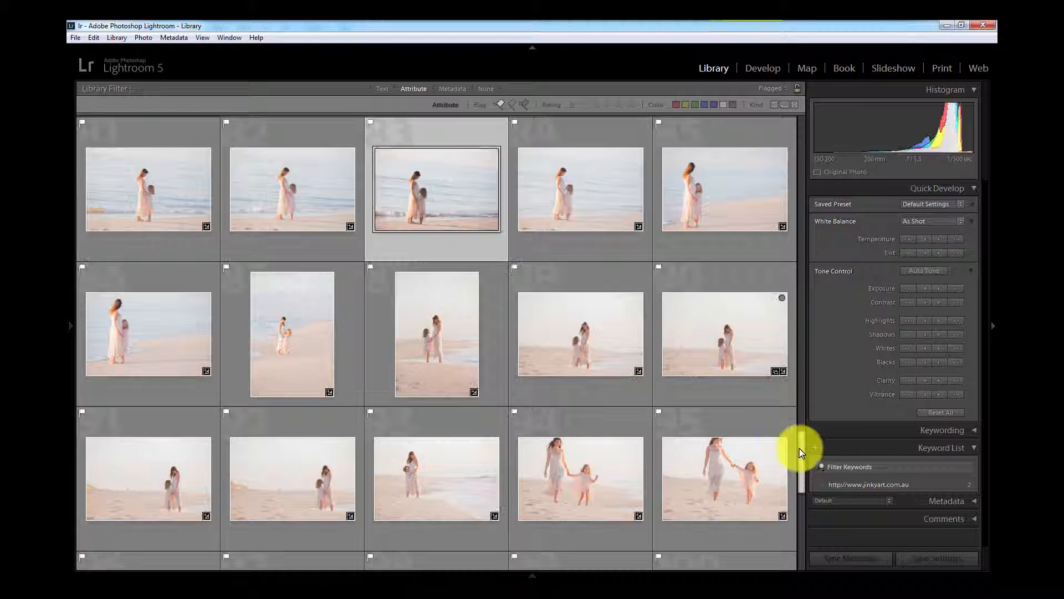
left_click_drag(800, 452, 801, 529)
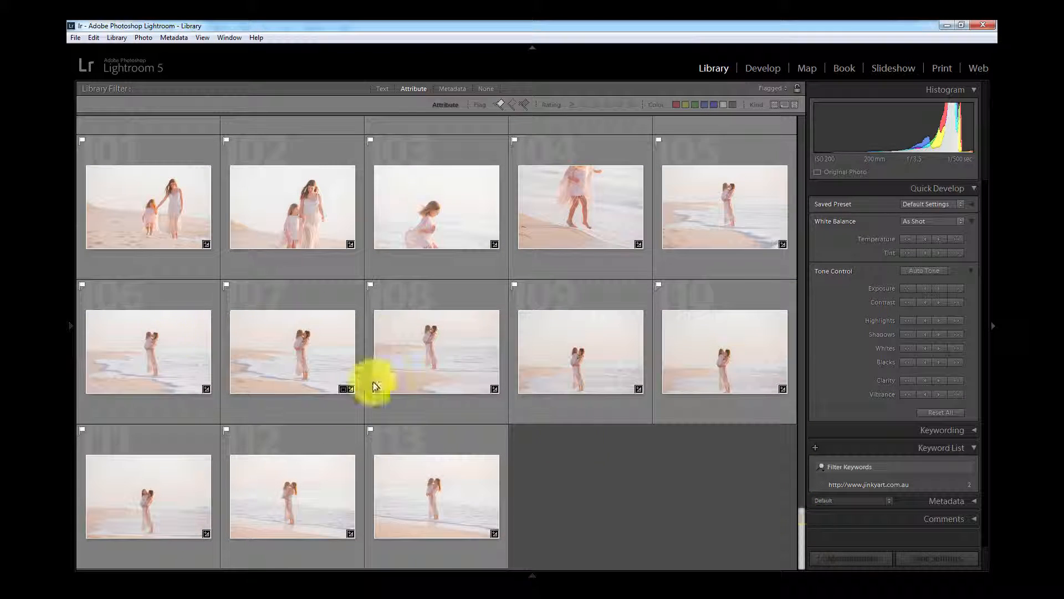
left_click(342, 351)
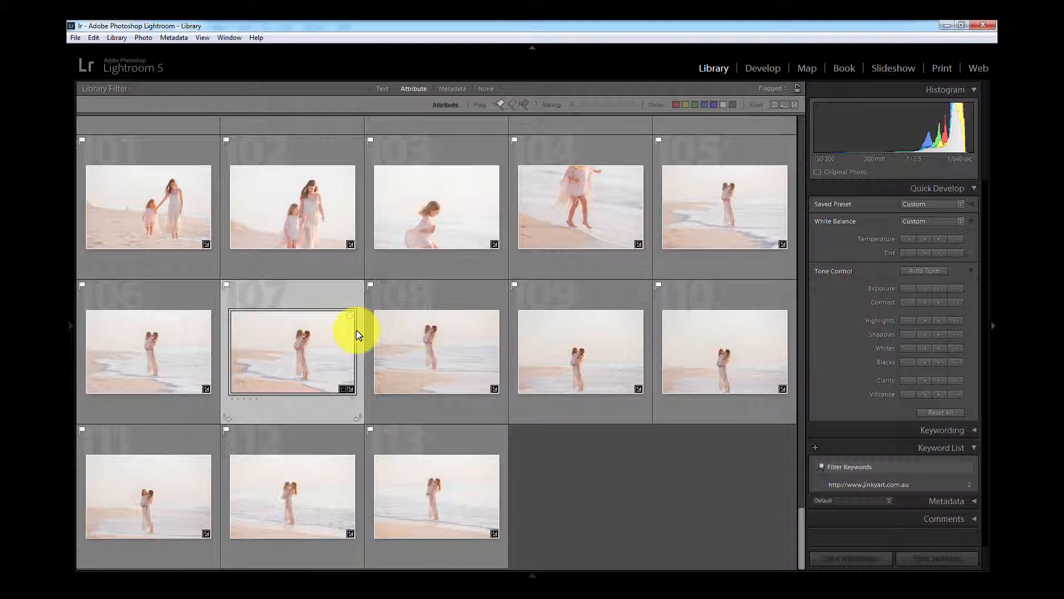
left_click(762, 69)
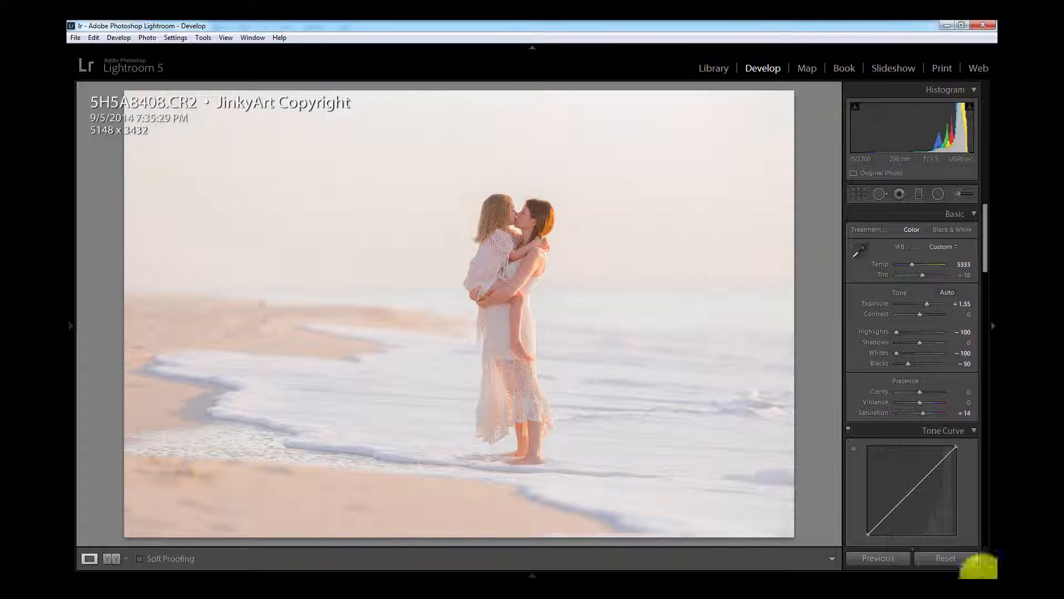
left_click(951, 558)
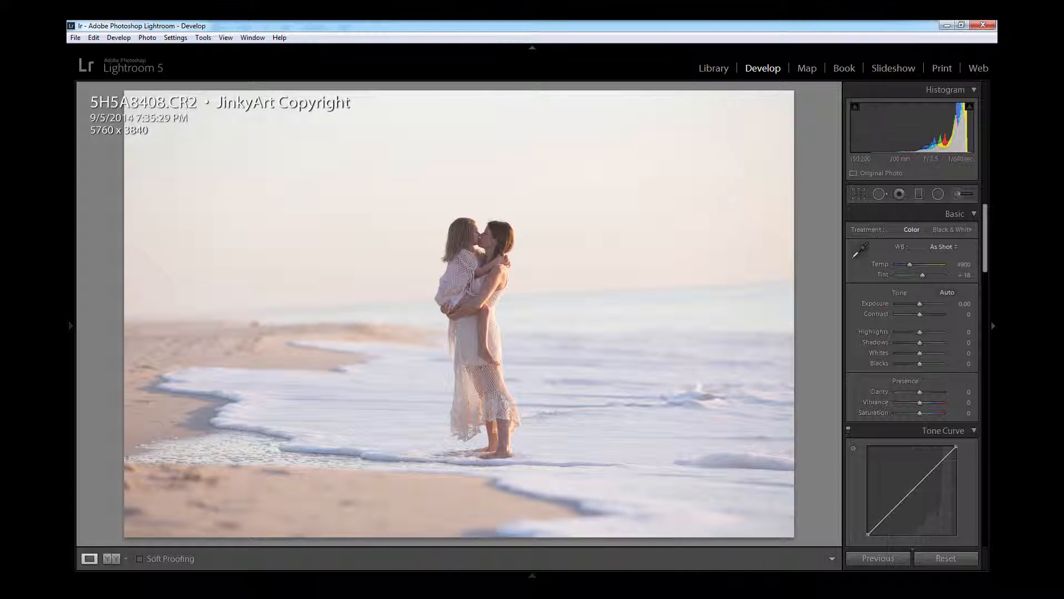
Try lowering both Highlights and Whites to -100 on the unedited photo.
left_click_drag(985, 247, 986, 264)
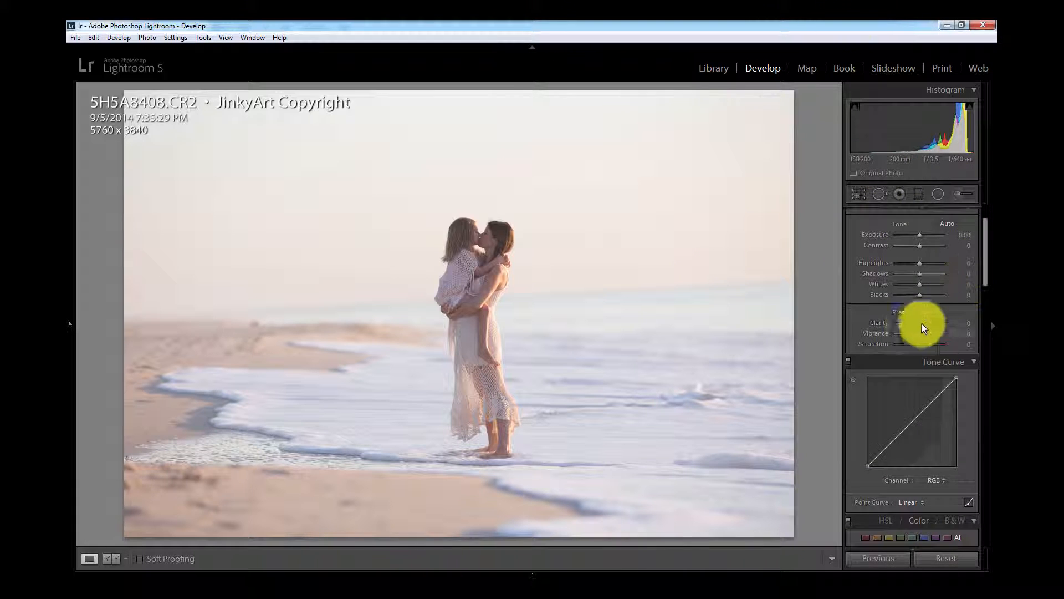
scroll(976, 269, "up", 2)
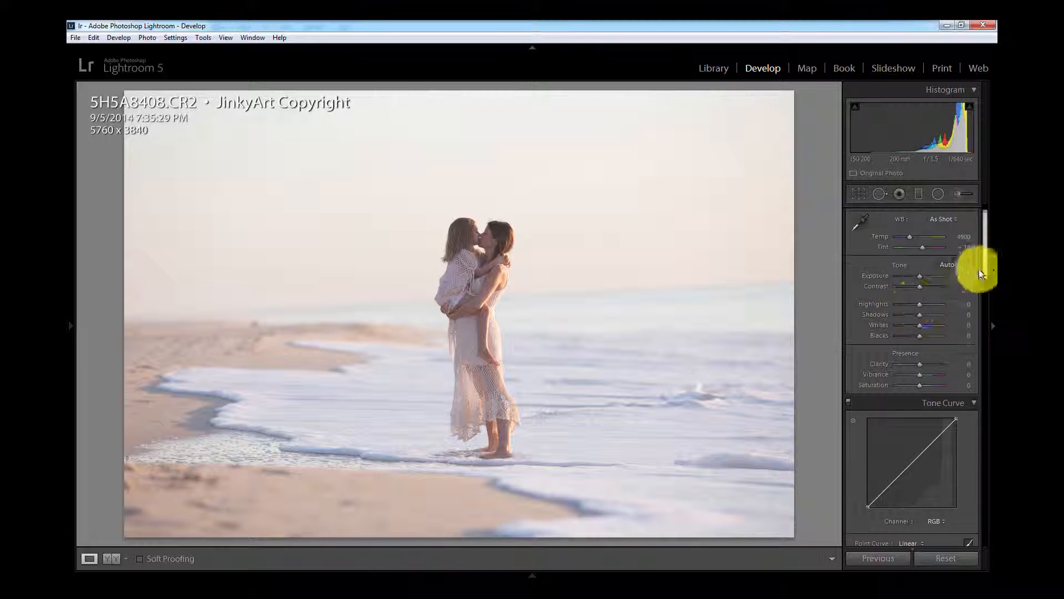
left_click(894, 305)
left_click(896, 325)
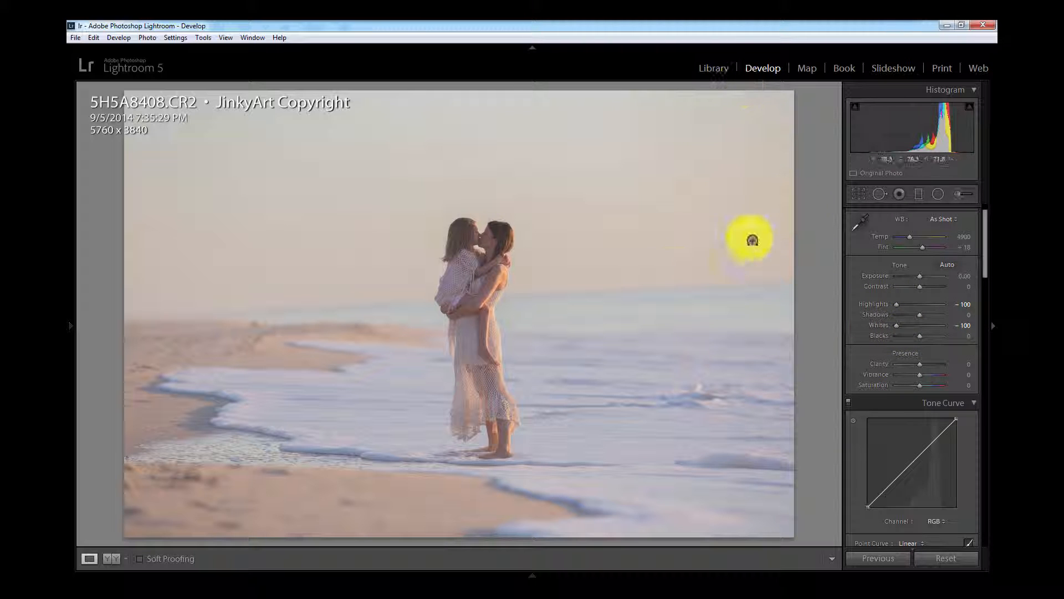
Try Saturation +88, Vibrance +50 and Tint +28 on the photo, and reset all its adjustments.
left_click(941, 385)
left_click(931, 375)
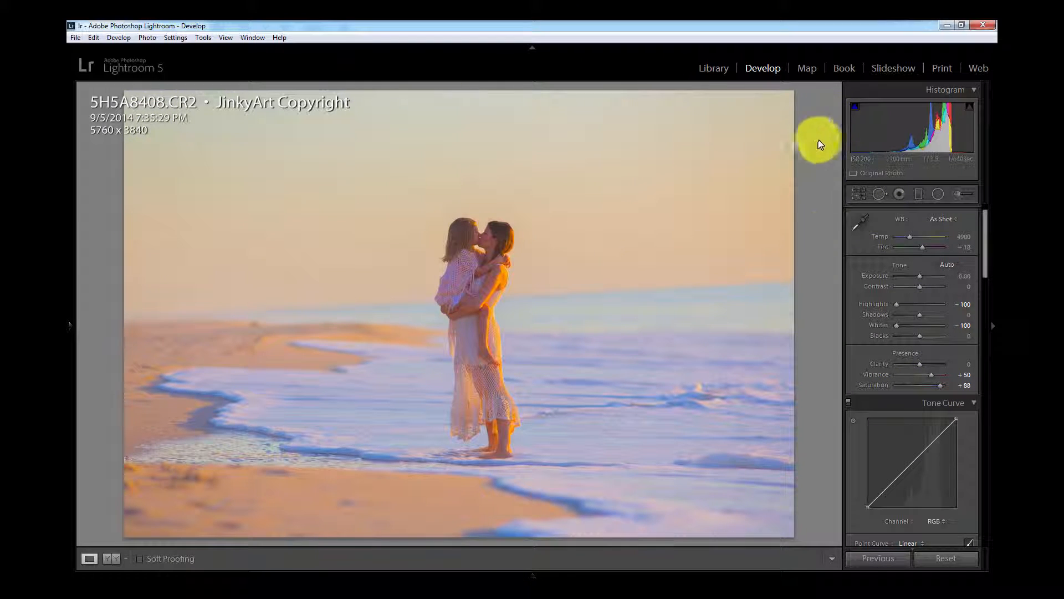
left_click_drag(923, 248, 926, 247)
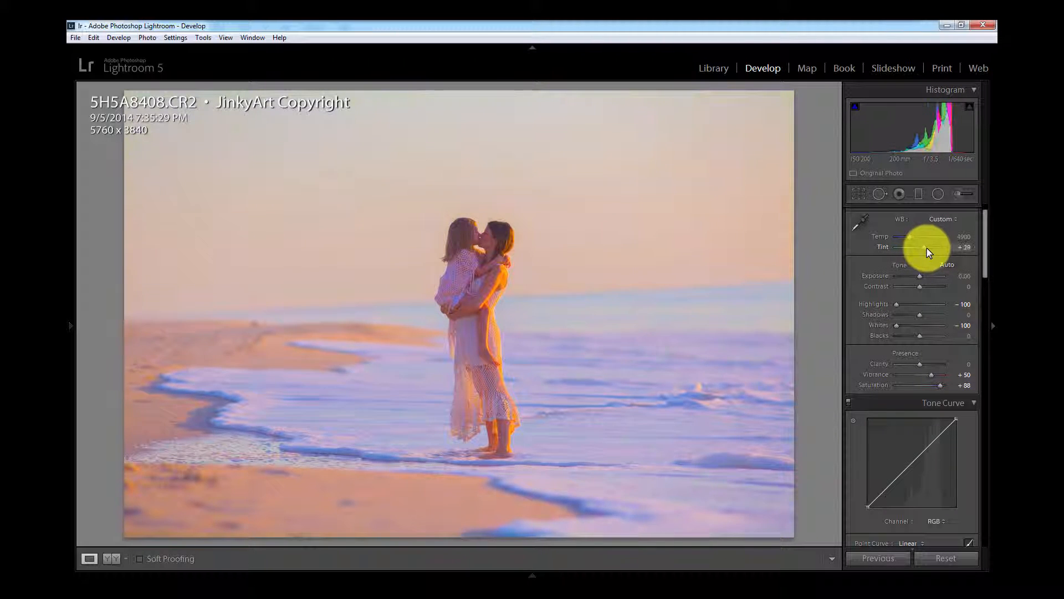
left_click(946, 559)
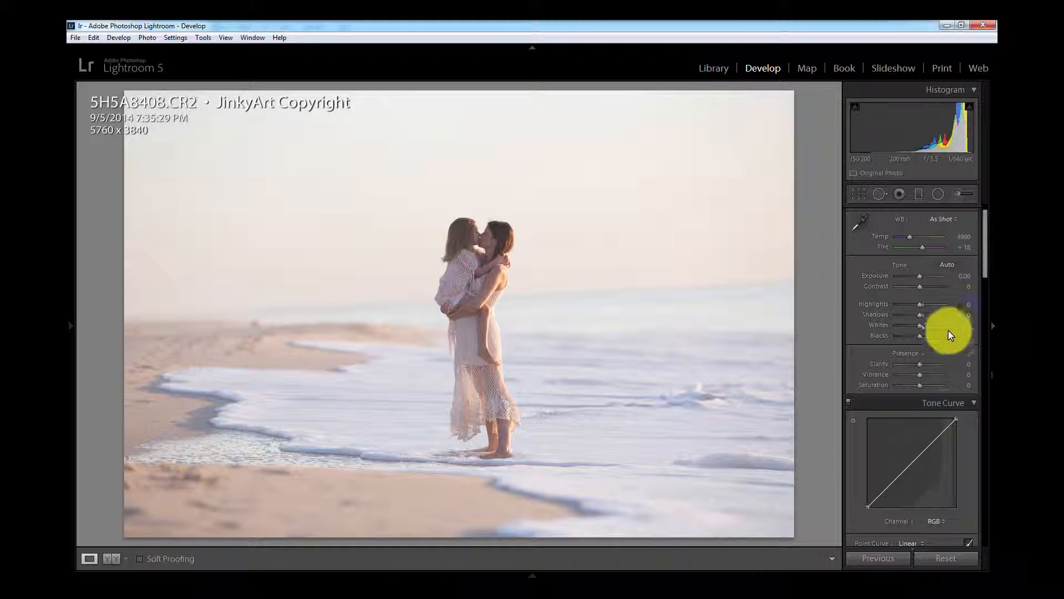
Set the photo's tone to Exposure +1.43, Highlights -100, Whites -100 and Blacks -43.
left_click_drag(920, 277, 930, 281)
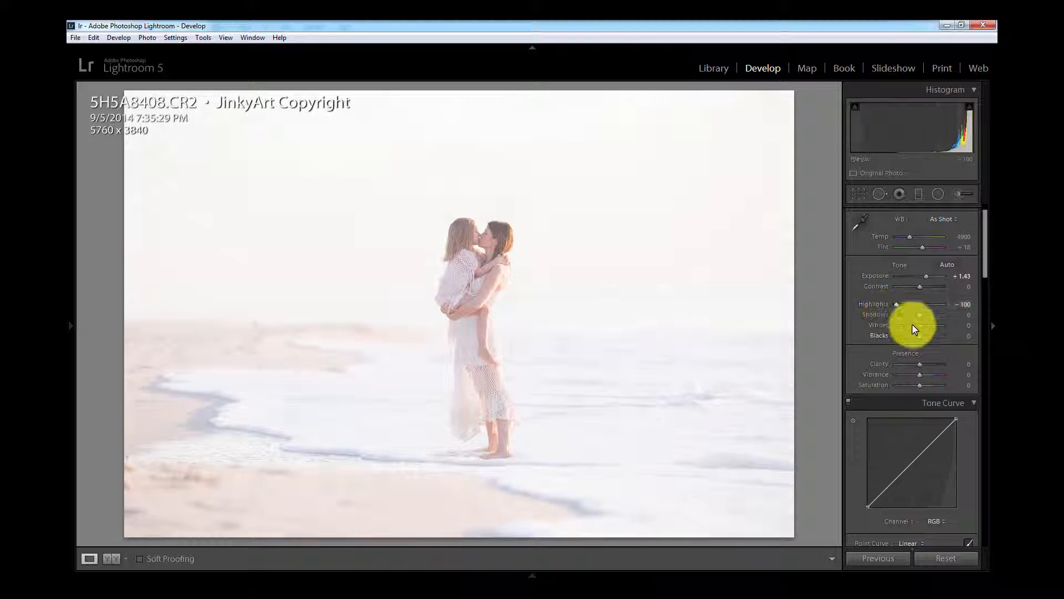
left_click_drag(912, 331, 867, 340)
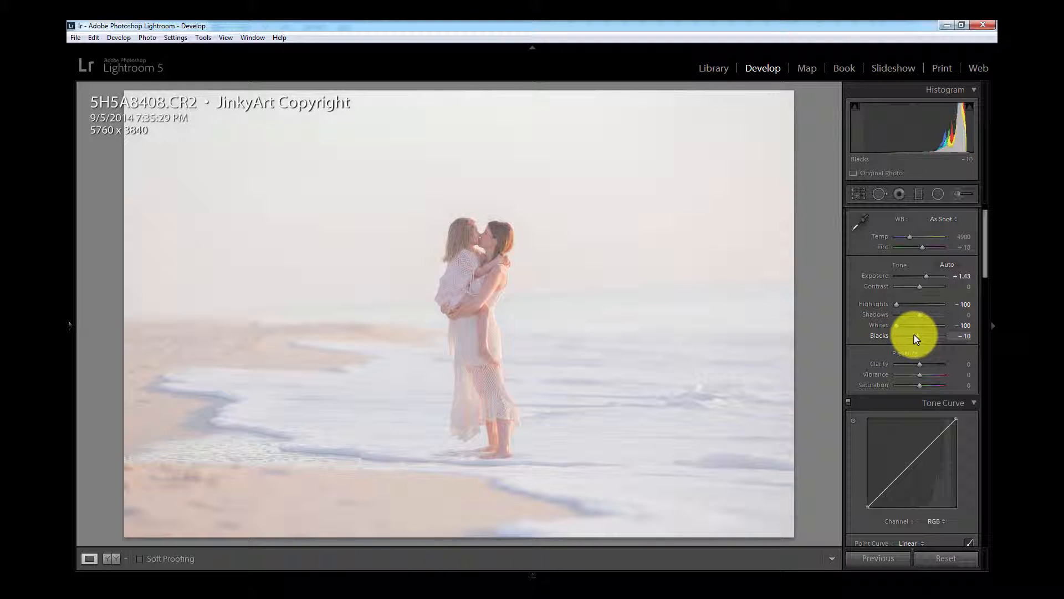
left_click_drag(912, 339, 908, 340)
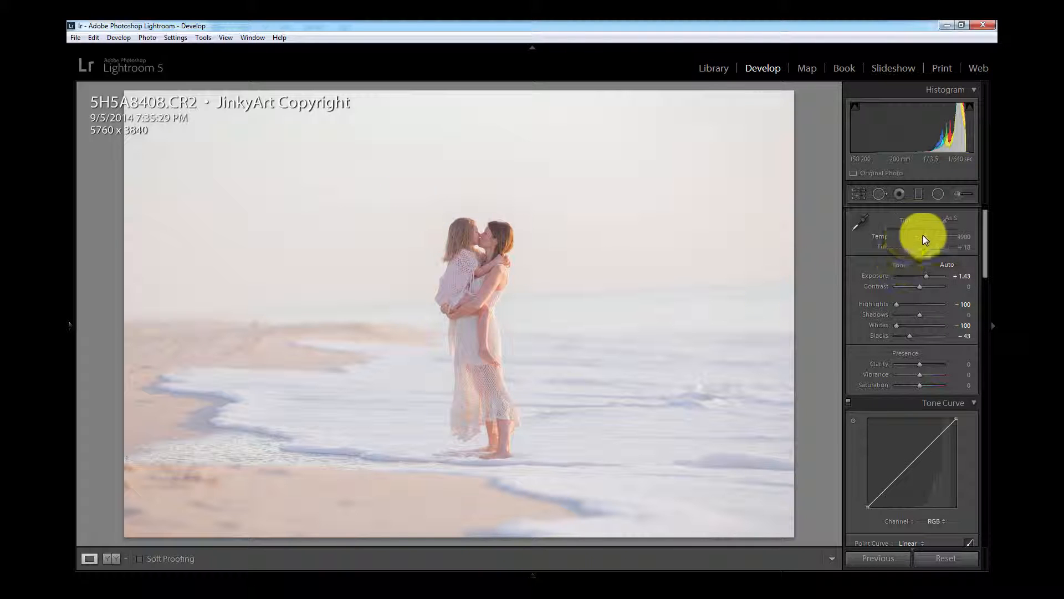
Warm the white balance to a Temp of 5333 and set Tint to +19.
left_click_drag(903, 231, 916, 242)
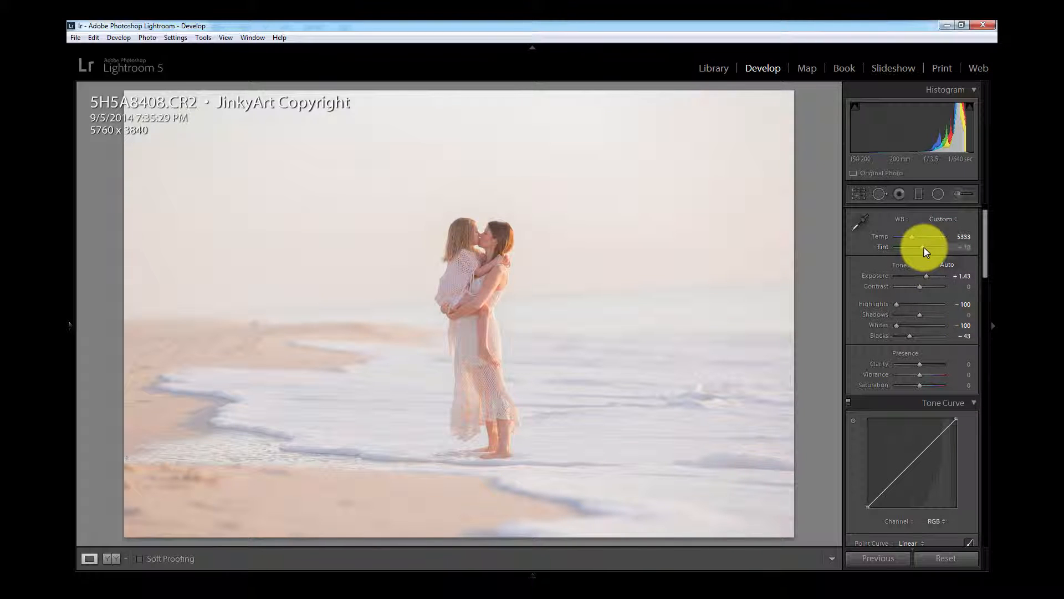
left_click(964, 246)
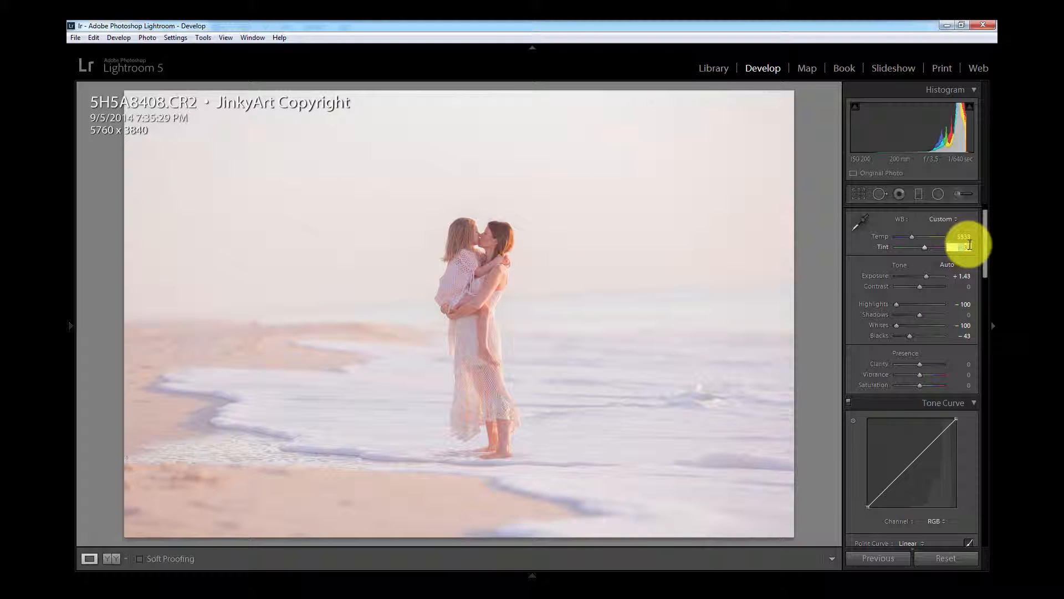
type("+3")
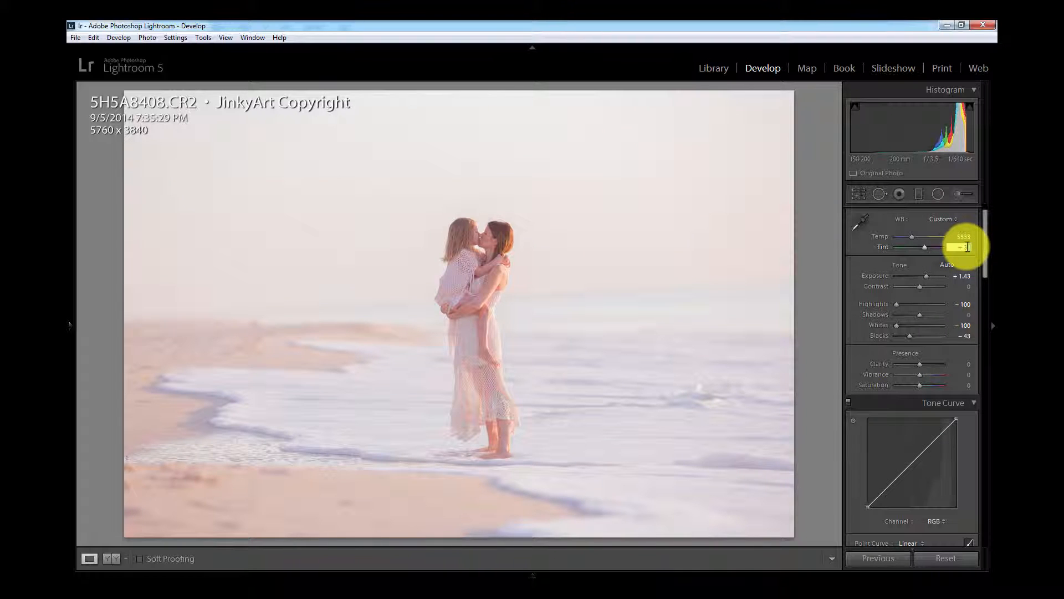
type("3")
key("Return")
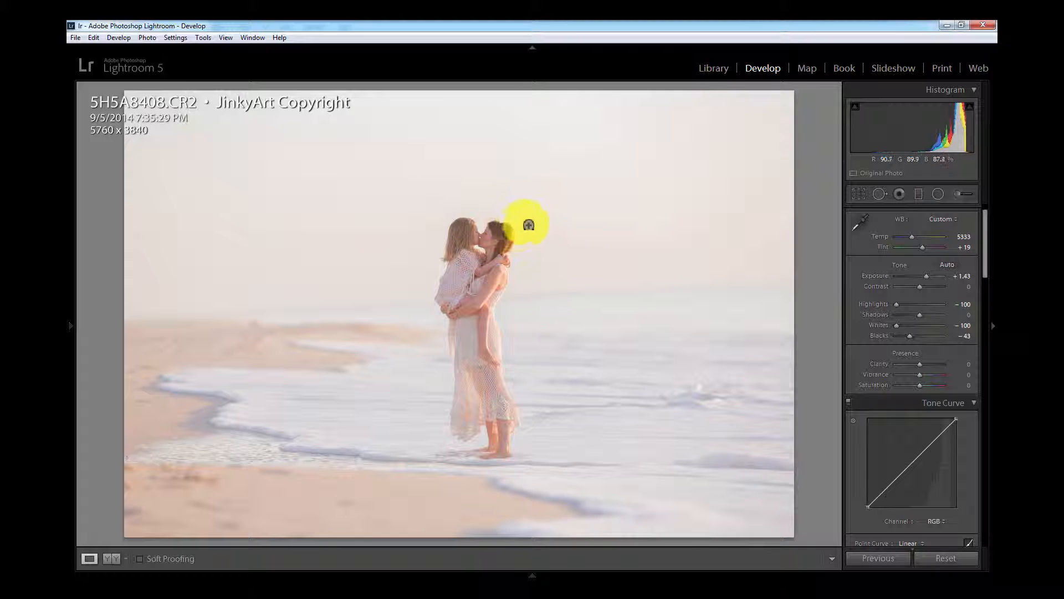
Raise the photo's Vibrance to about +41.
left_click(927, 374)
mouse_move(929, 378)
left_mouse_down()
mouse_move(961, 377)
mouse_move(928, 384)
left_mouse_up()
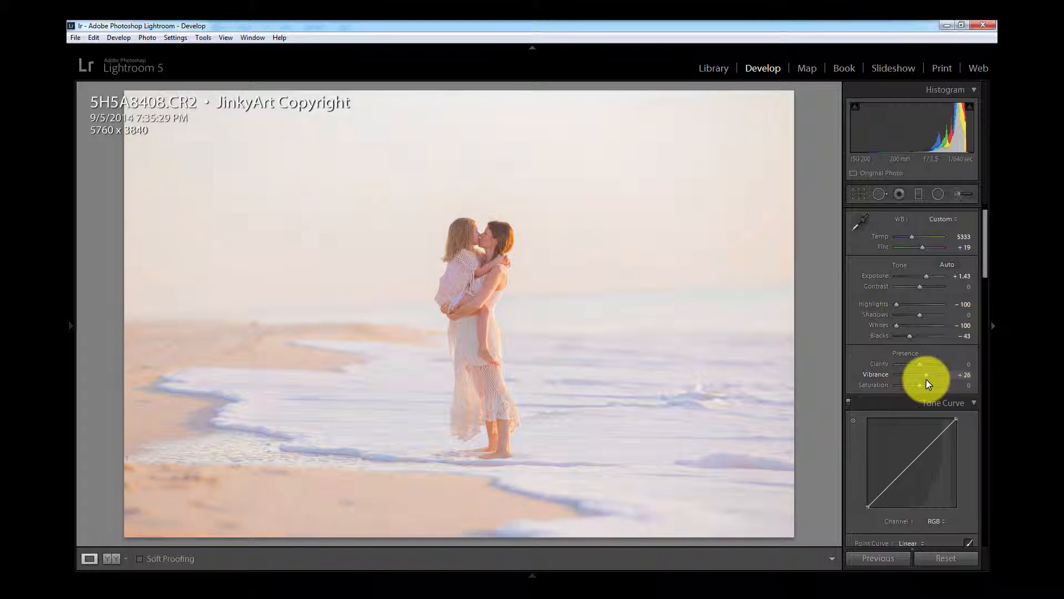
Set the Sharpening Amount to 48.
left_click(988, 254)
mouse_move(984, 330)
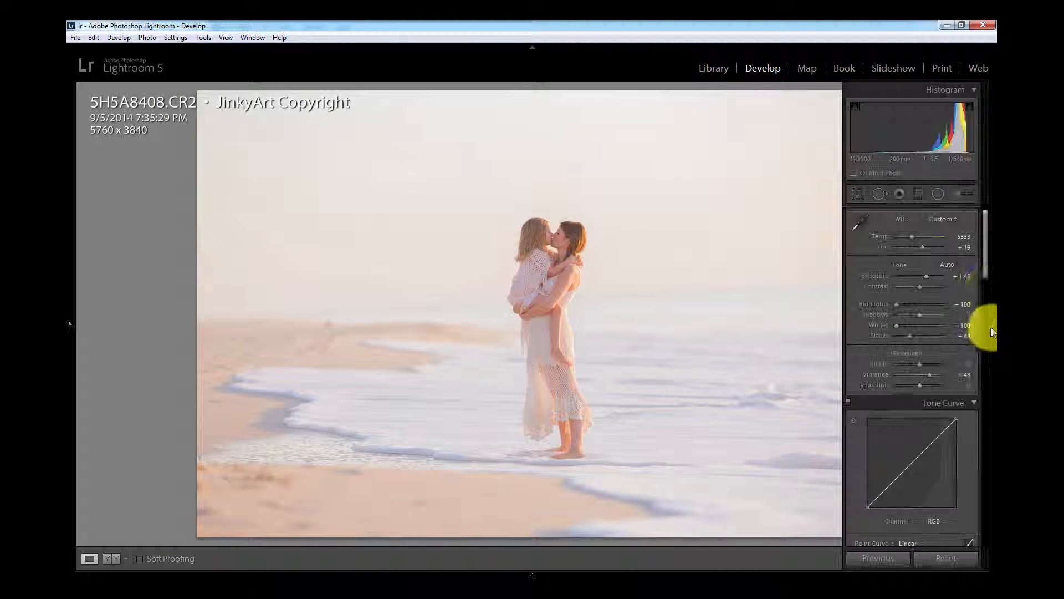
scroll(984, 280, "down", 3)
left_click_drag(985, 283, 977, 456)
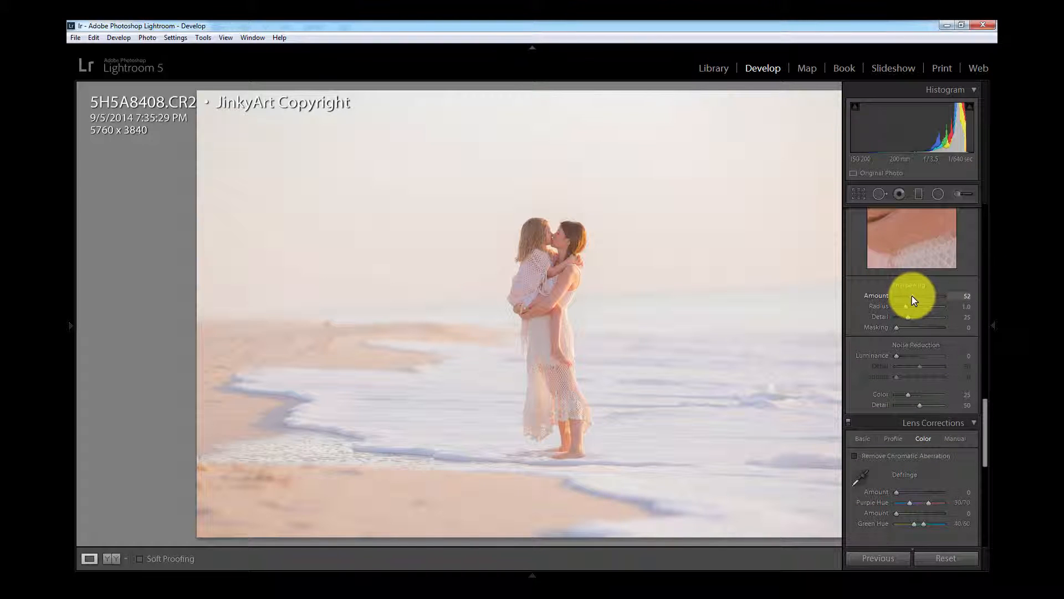
Inspect the mother and girl up close, set Luminance noise reduction to 30 and return to the full photo.
left_click(557, 299)
key("Tab")
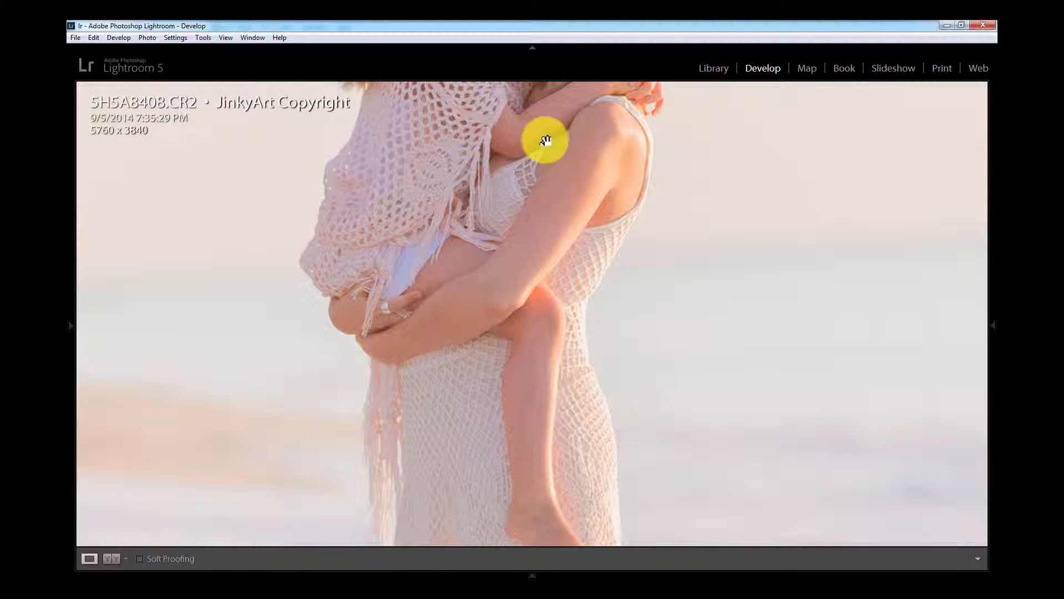
left_click_drag(544, 138, 451, 238)
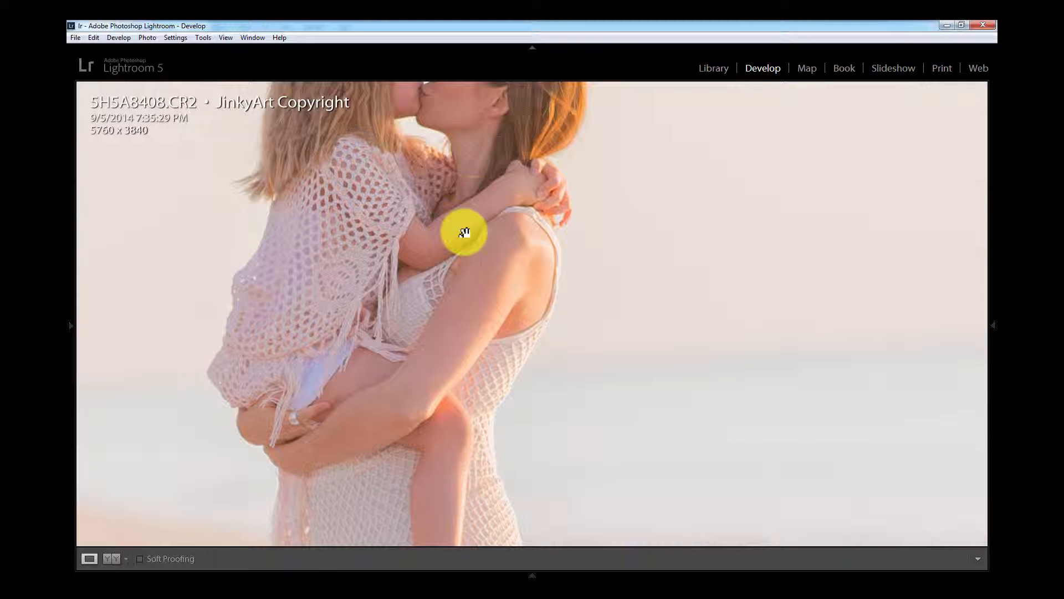
mouse_move(992, 339)
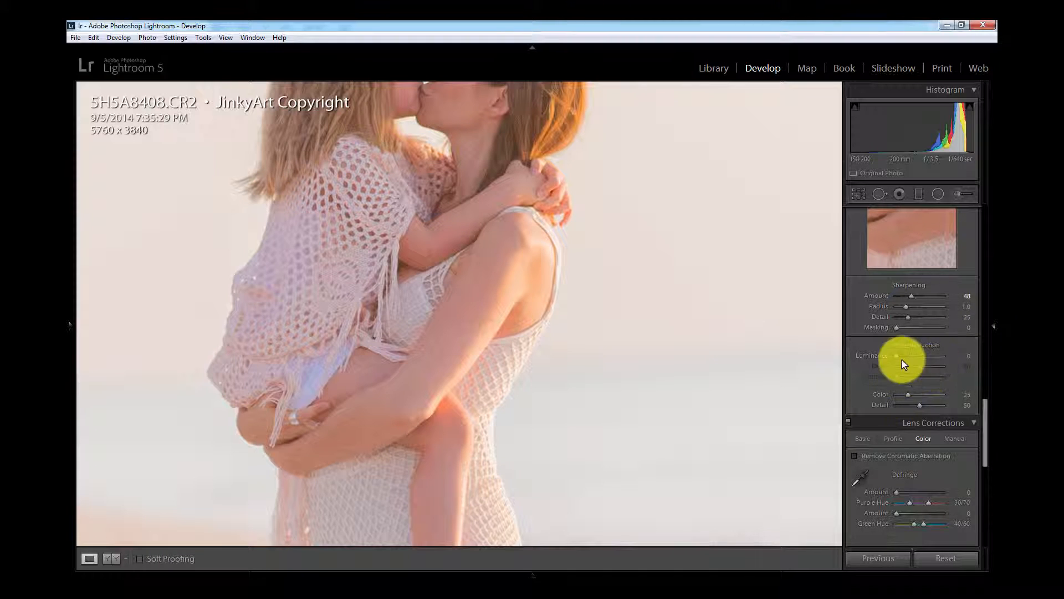
left_click_drag(904, 357, 913, 357)
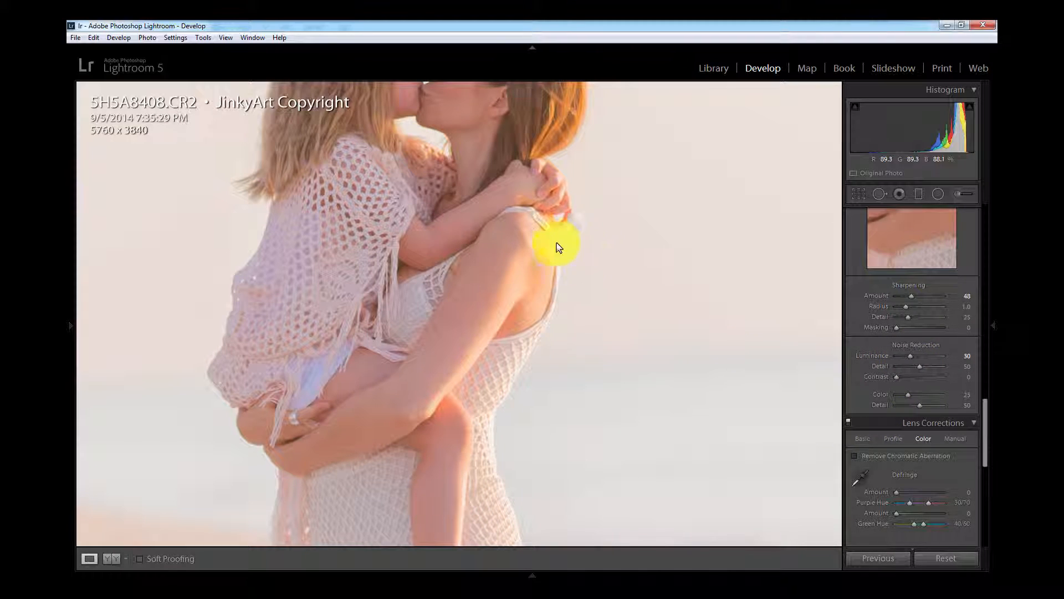
left_click(683, 346)
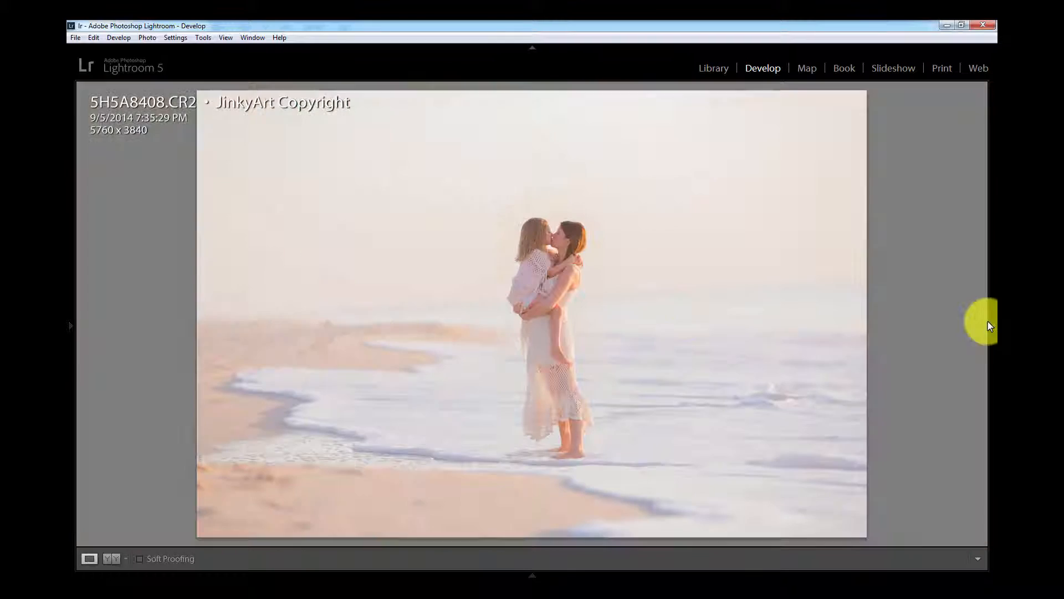
Set the purple Defringe Amount to 5 and the post-crop vignetting Amount to +10.
mouse_move(976, 316)
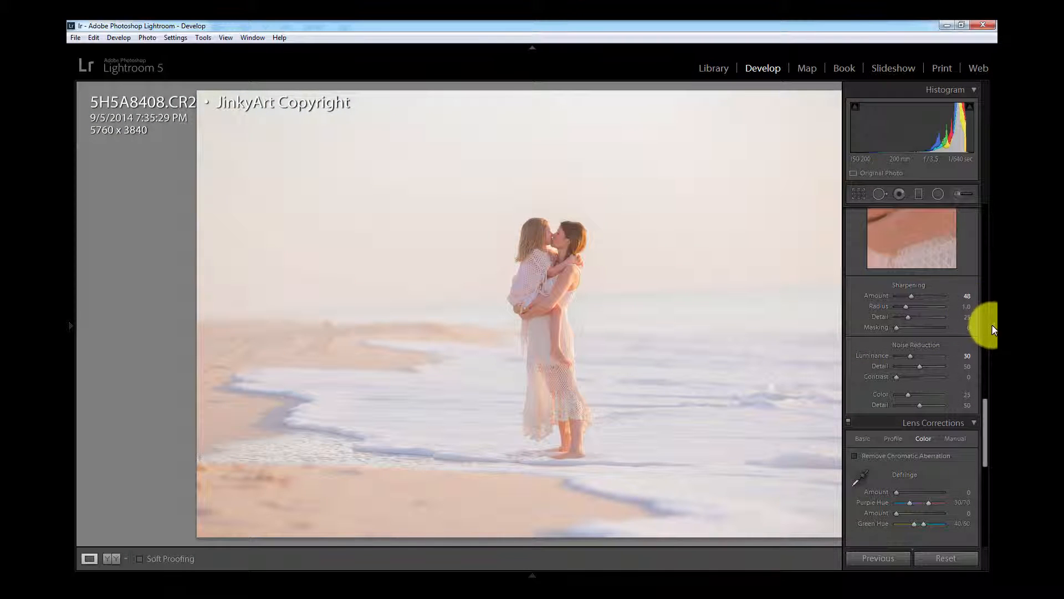
scroll(982, 438, "down", 2)
scroll(982, 442, "down", 2)
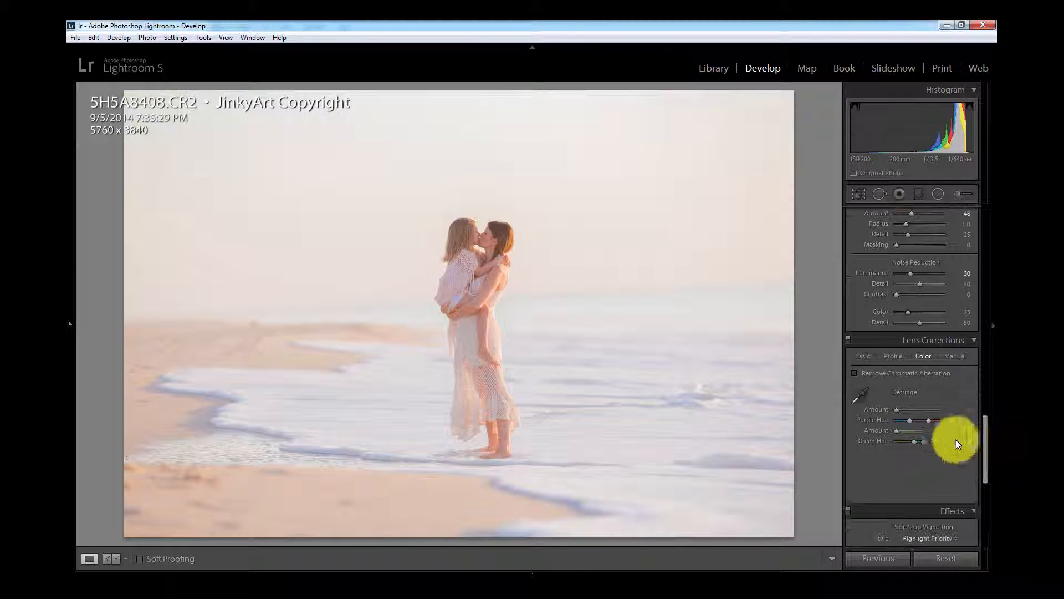
mouse_move(902, 413)
left_mouse_down()
mouse_move(927, 435)
mouse_move(909, 411)
left_mouse_up()
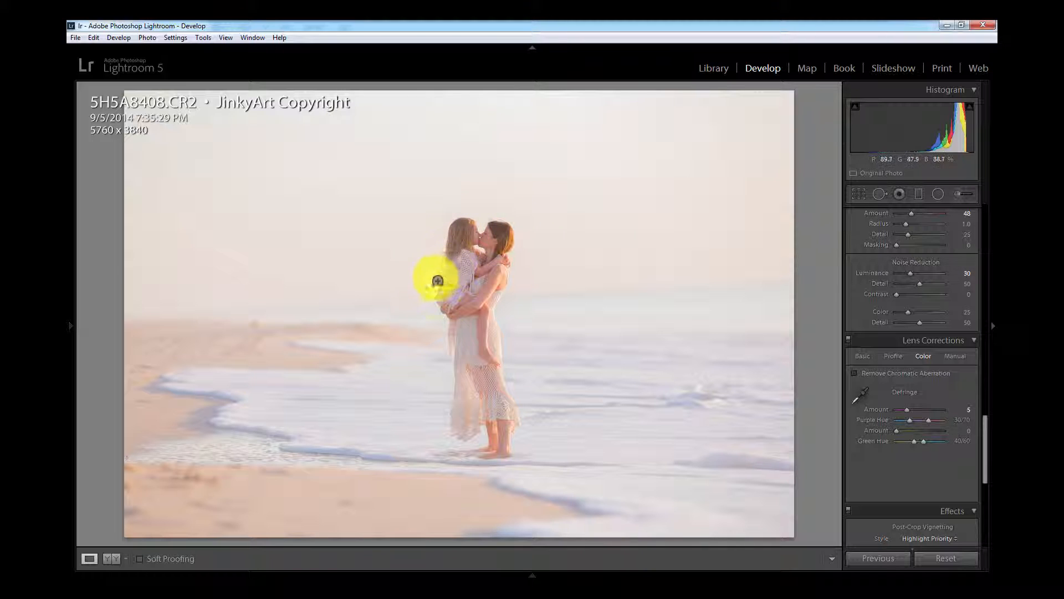
scroll(977, 490, "down", 5)
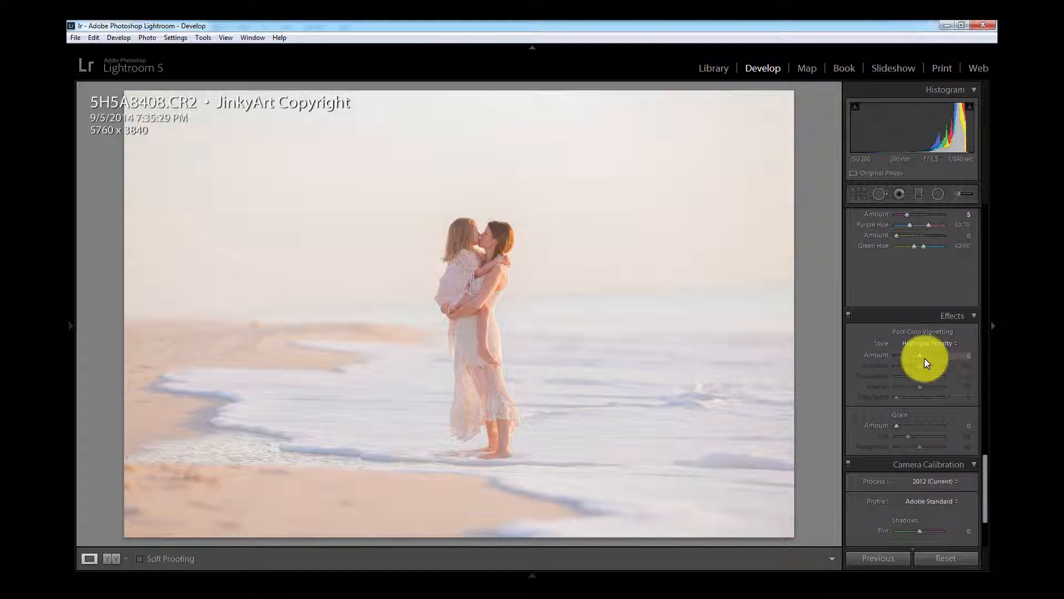
mouse_move(922, 361)
left_mouse_down()
mouse_move(943, 361)
mouse_move(923, 363)
left_mouse_up()
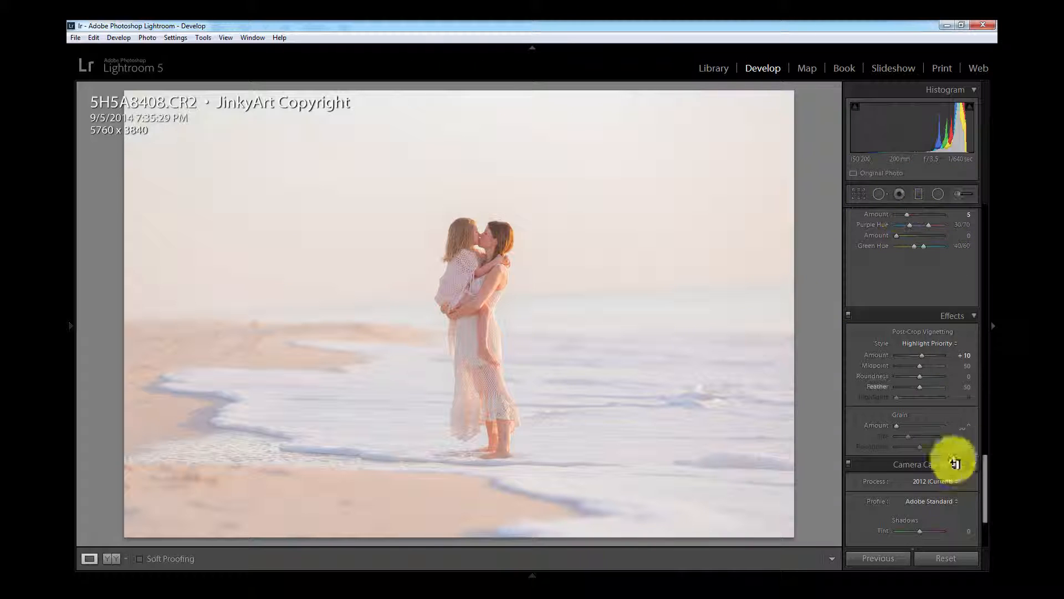
Start cropping the photo with the aspect ratio set to 5 x 7.
left_click_drag(987, 498, 987, 226)
left_click(859, 196)
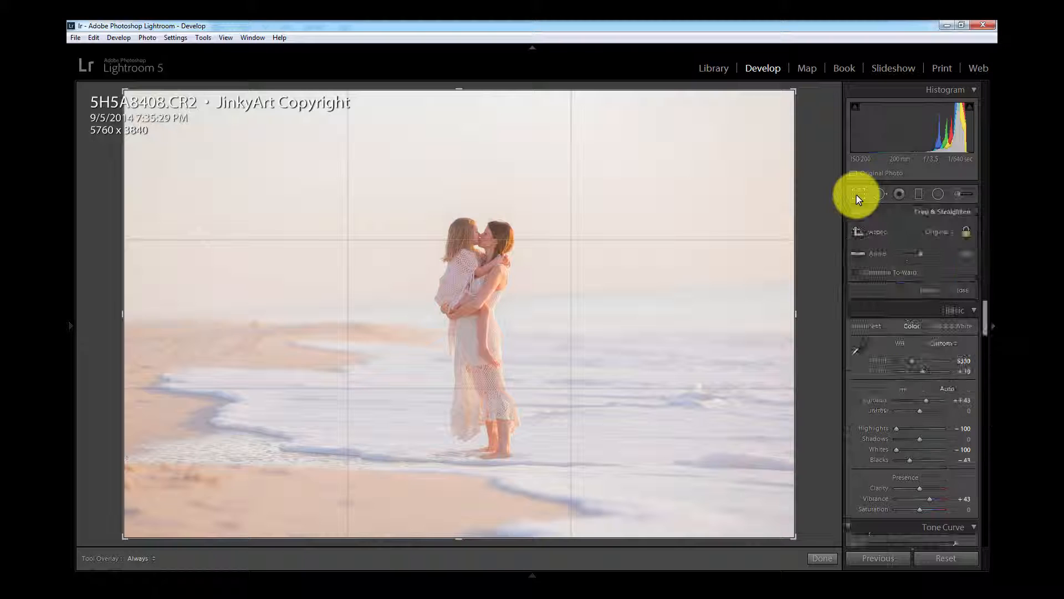
left_click(907, 237)
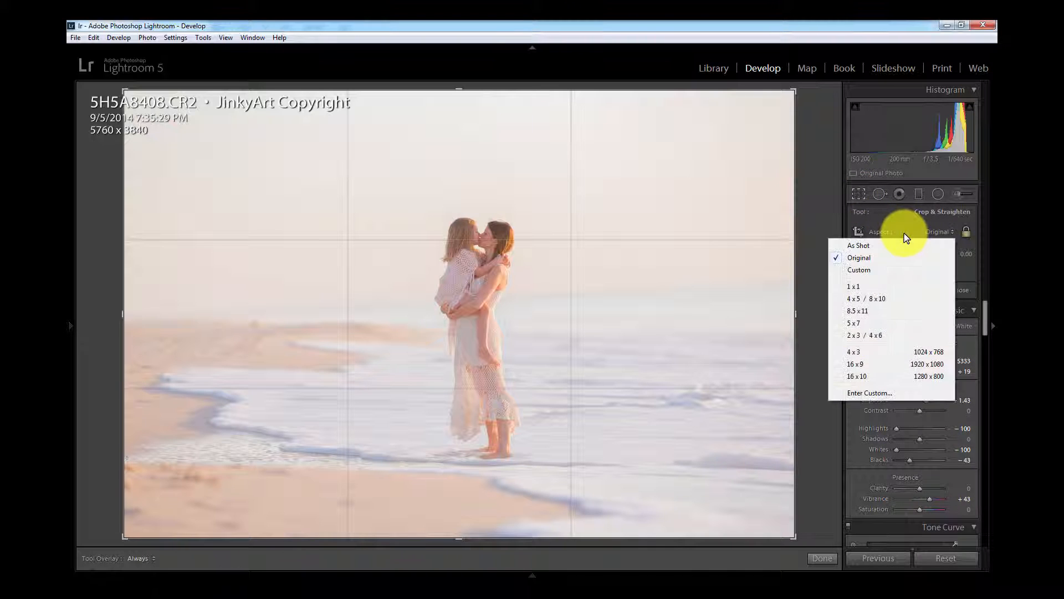
left_click(899, 237)
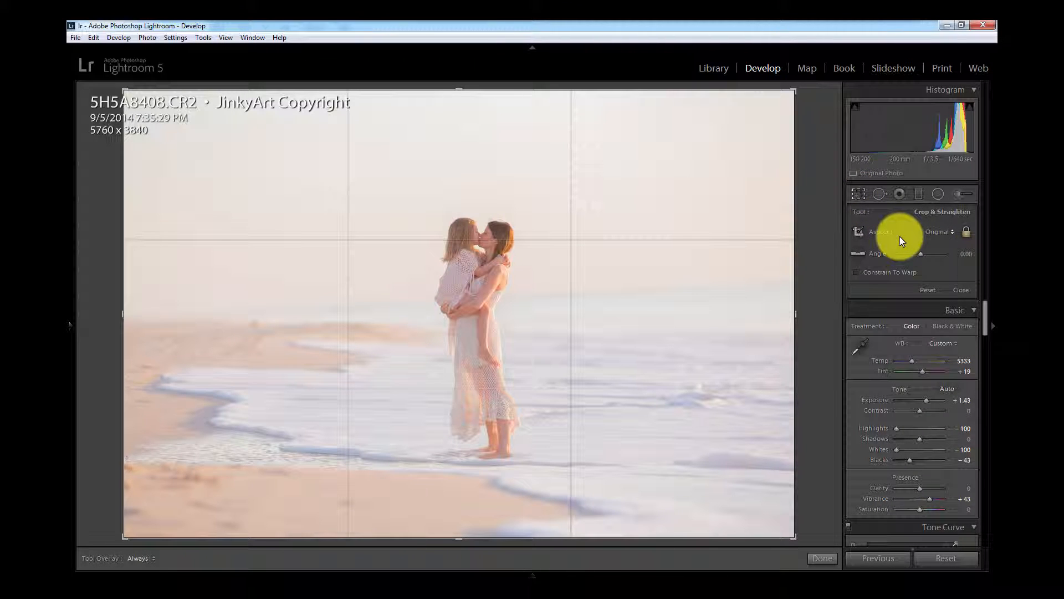
left_click(900, 237)
left_click(881, 324)
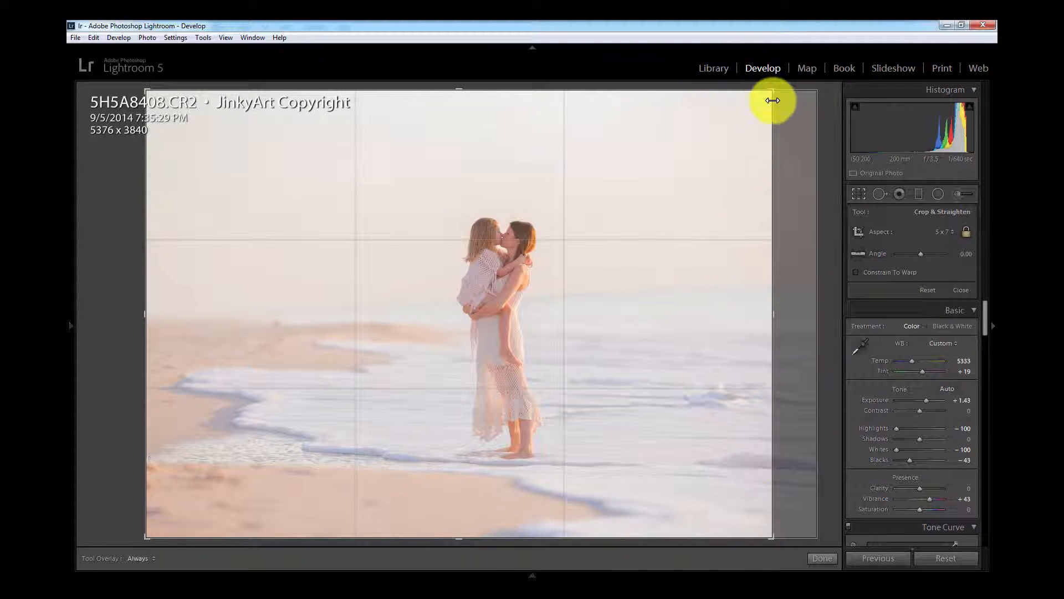
Straighten the photo by an angle of 1.90, tighten the crop to about 4976 x 3554 and apply it.
left_click_drag(773, 91, 784, 123)
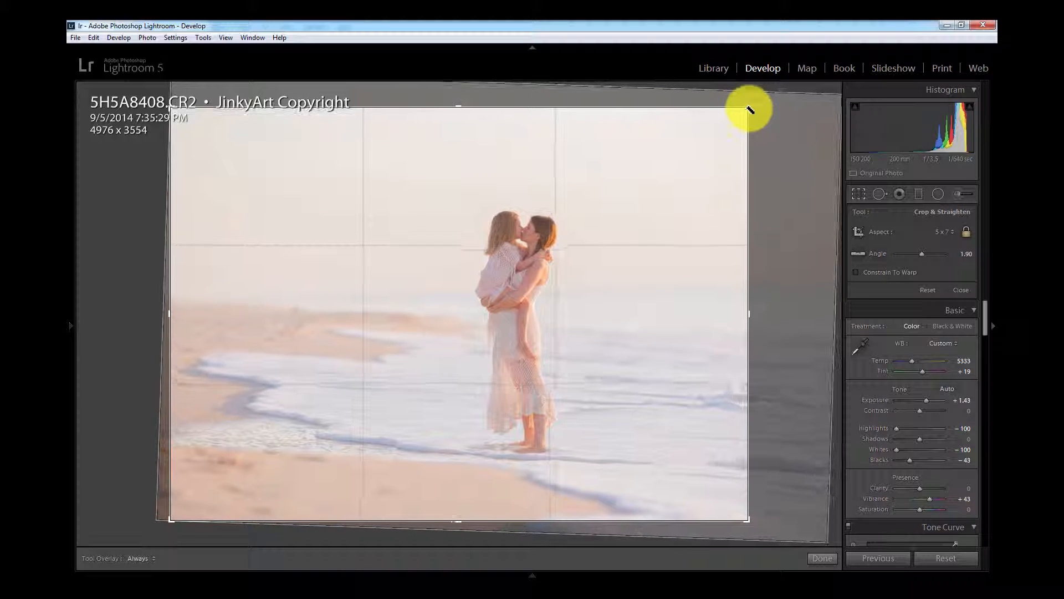
left_click_drag(751, 108, 755, 109)
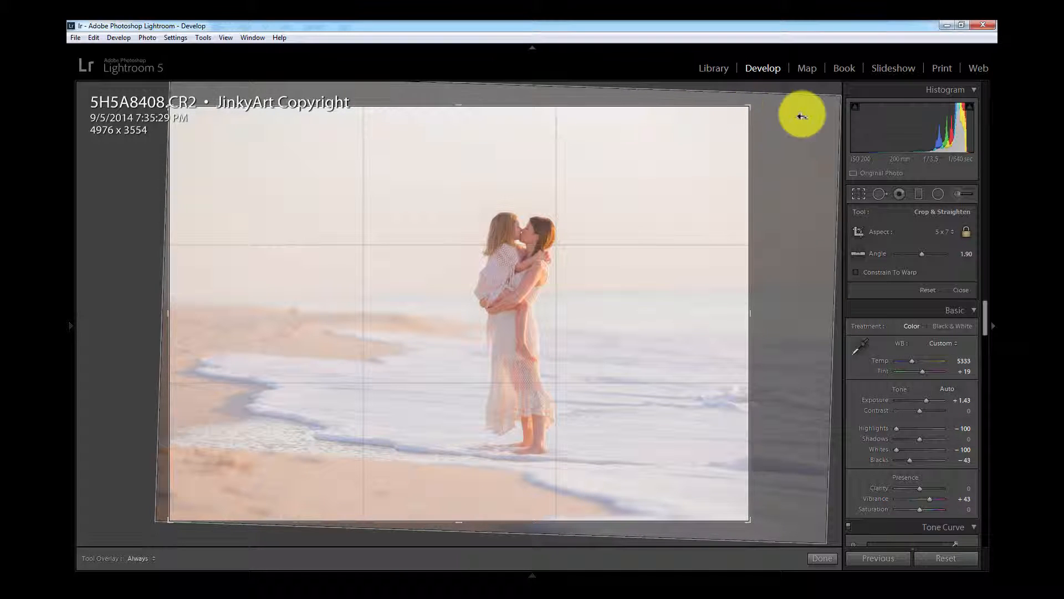
key("Return")
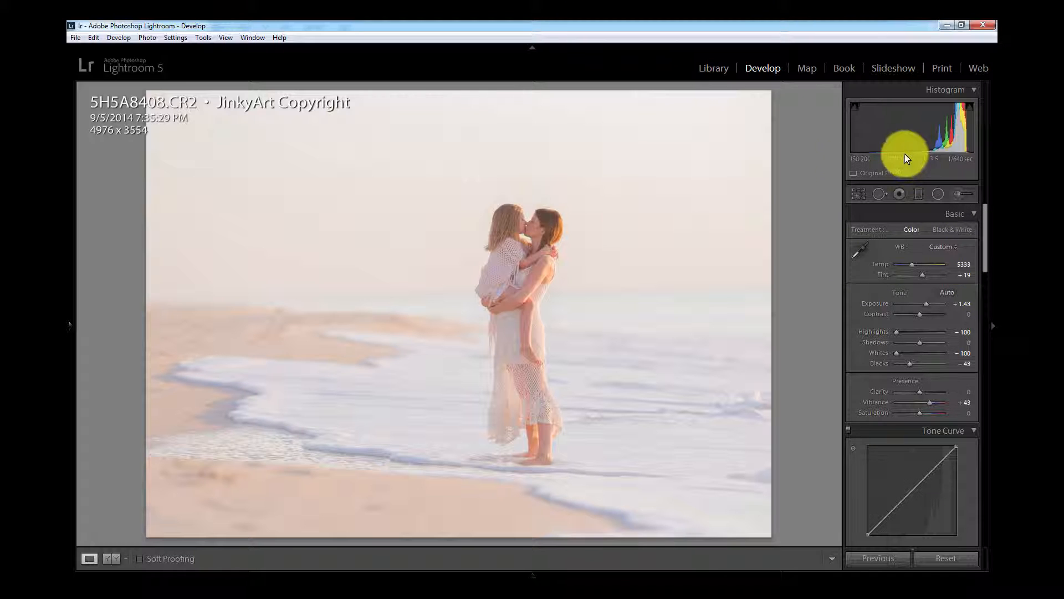
Raise the Saturation to +21, compare the before and after versions side by side, and return to the single photo.
left_click(119, 562)
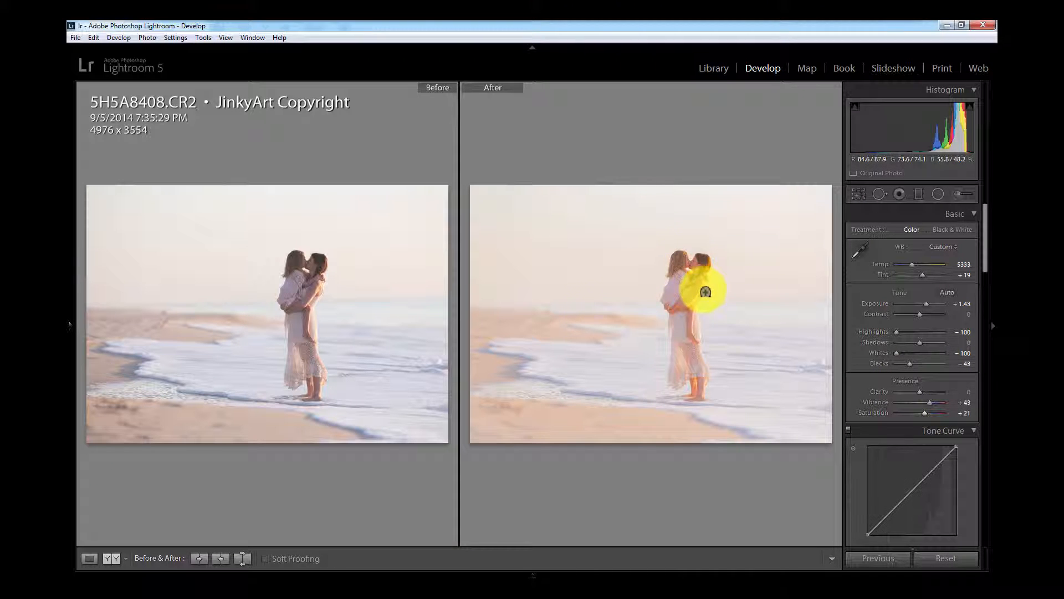
left_click(89, 558)
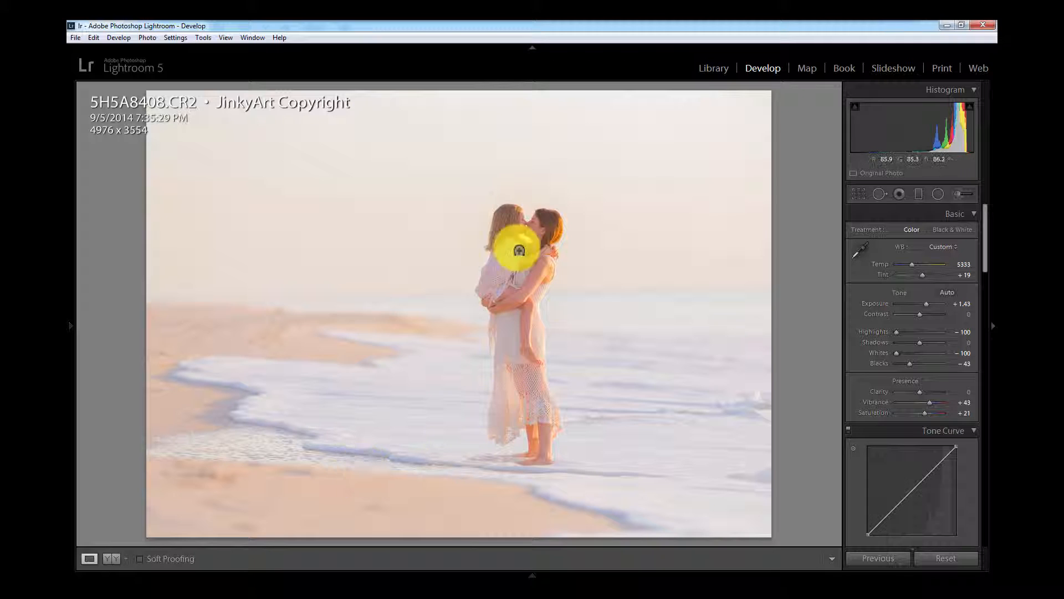
Paint over the mother's and girl's skin with the Adjustment Brush at Saturation -33 and size 11.7.
left_click(959, 193)
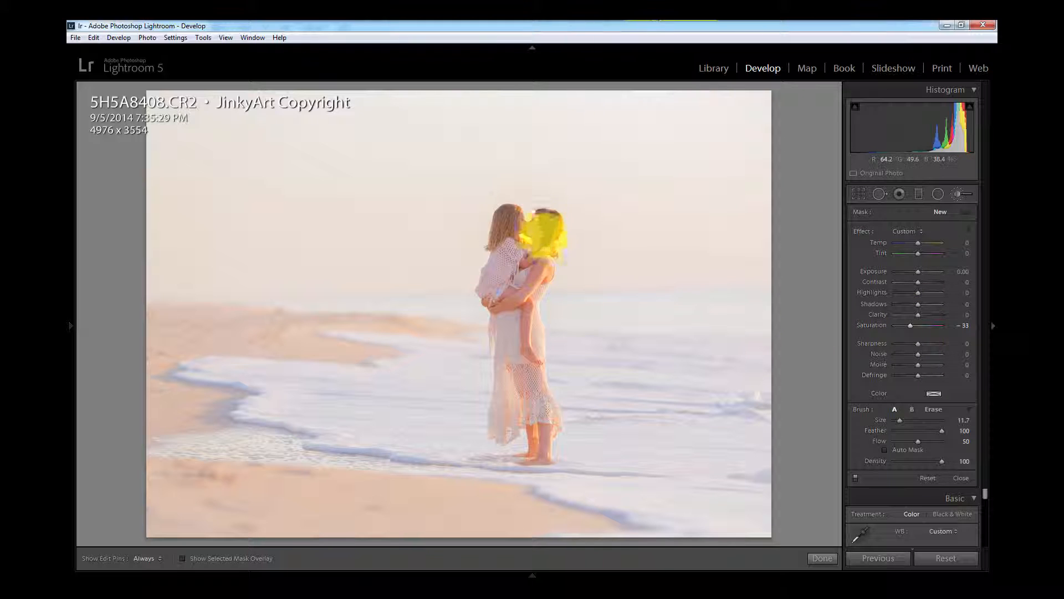
key("h")
mouse_move(546, 232)
left_mouse_down()
mouse_move(516, 220)
mouse_move(525, 251)
mouse_move(501, 326)
mouse_move(512, 291)
mouse_move(530, 304)
mouse_move(536, 401)
mouse_move(518, 368)
mouse_move(540, 444)
mouse_move(522, 296)
mouse_move(502, 270)
mouse_move(538, 236)
mouse_move(527, 284)
left_mouse_up()
key("k")
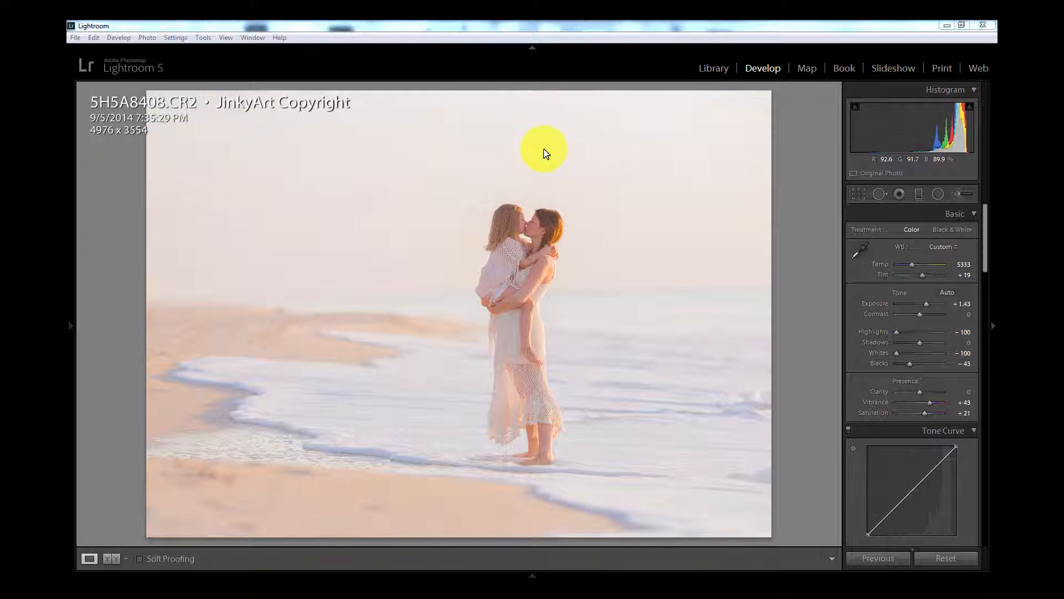
Paint the sky with a new Adjustment Brush mask using Temp 64 and Tint 69.
left_click(956, 195)
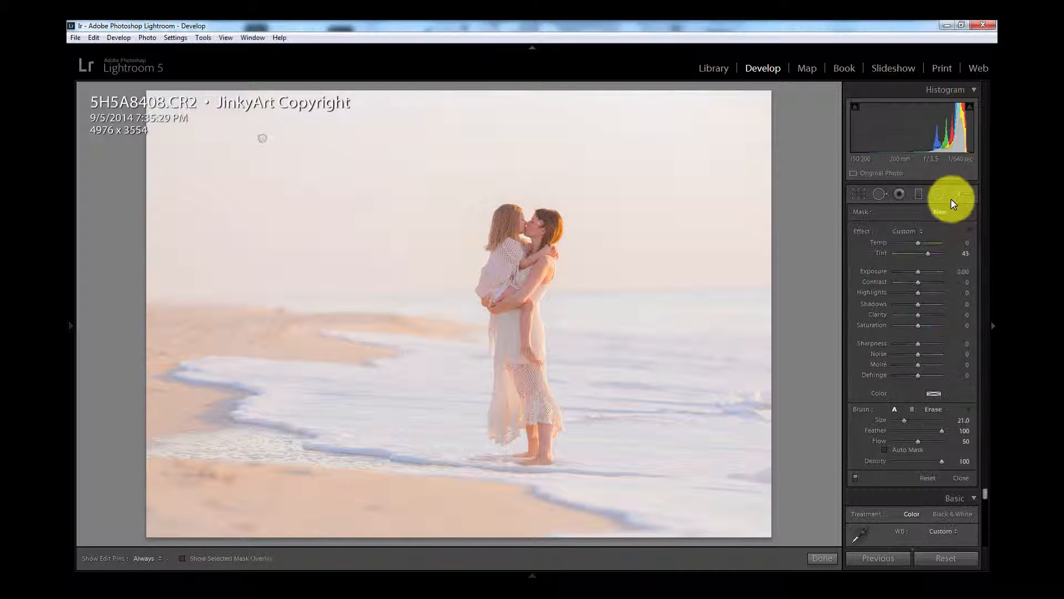
left_click(933, 242)
left_click(934, 253)
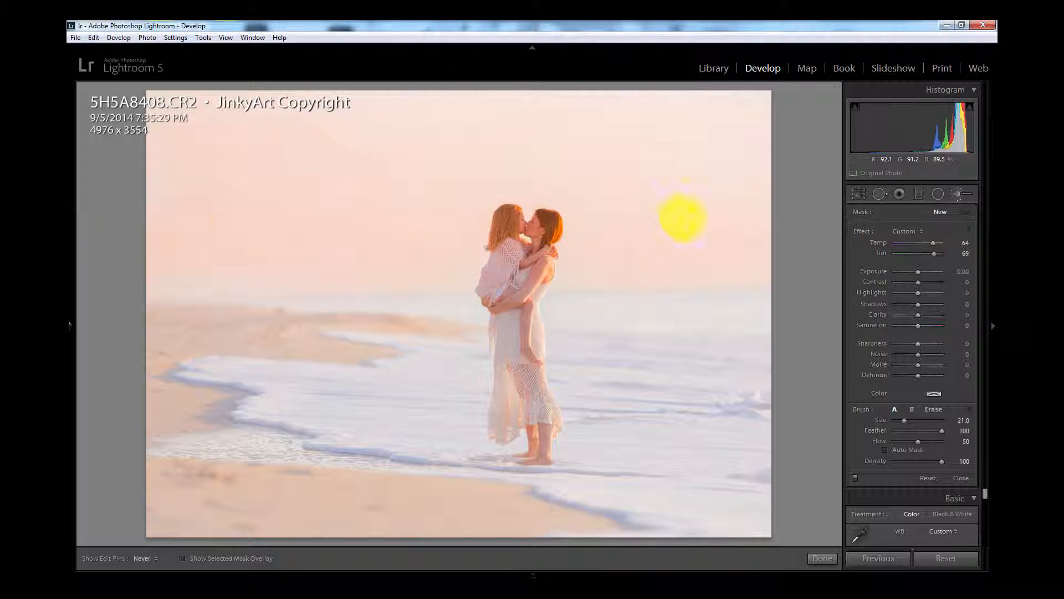
mouse_move(290, 237)
left_mouse_down()
mouse_move(704, 198)
mouse_move(573, 57)
mouse_move(908, 72)
left_mouse_up()
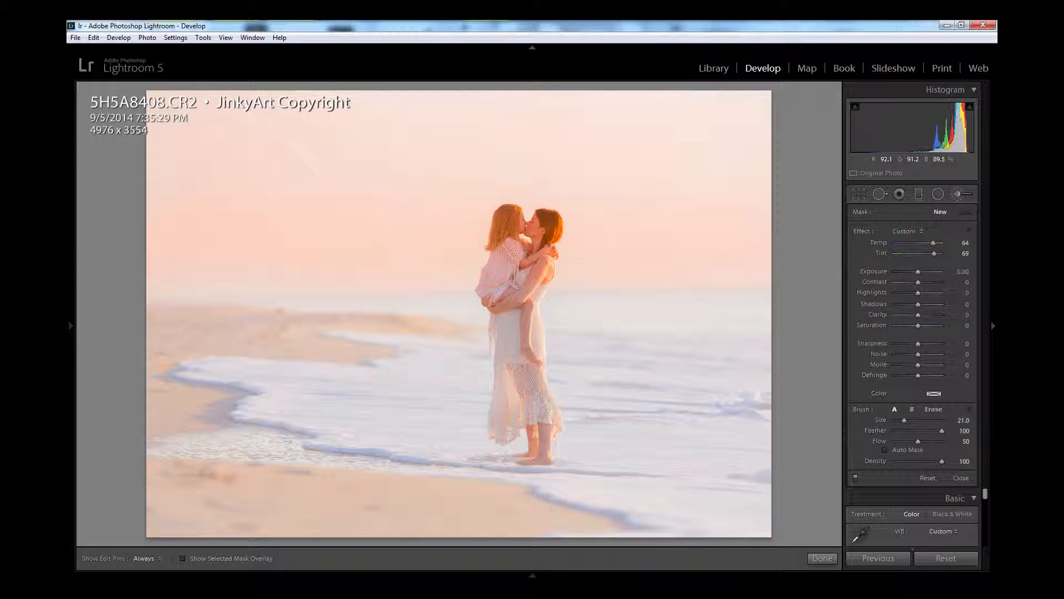
Erase the warm sky adjustment from the mother's and girl's heads with the brush eraser at size 7.1.
left_click(936, 410)
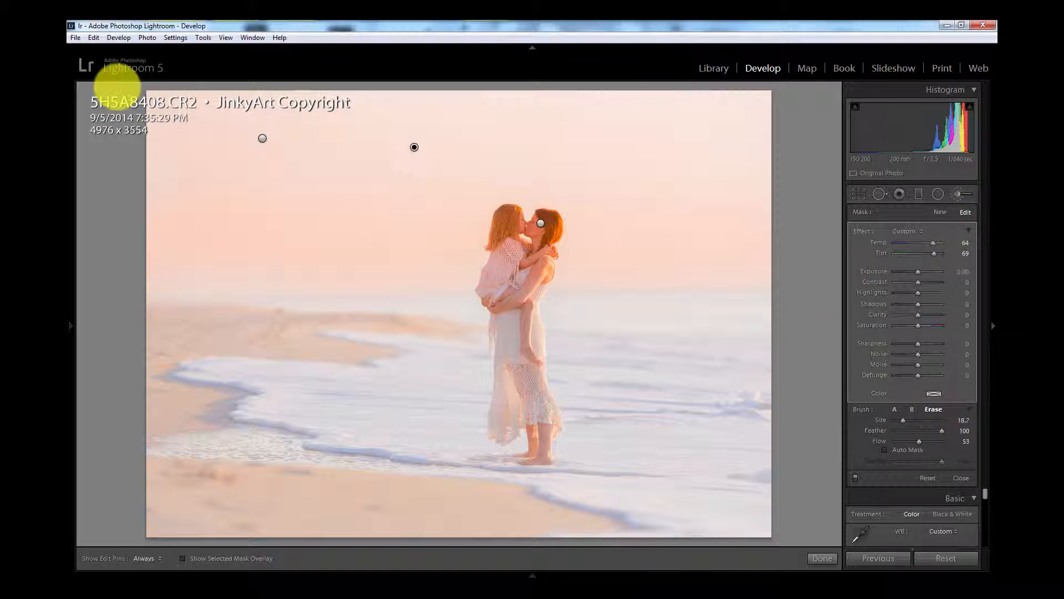
left_click_drag(906, 424, 901, 427)
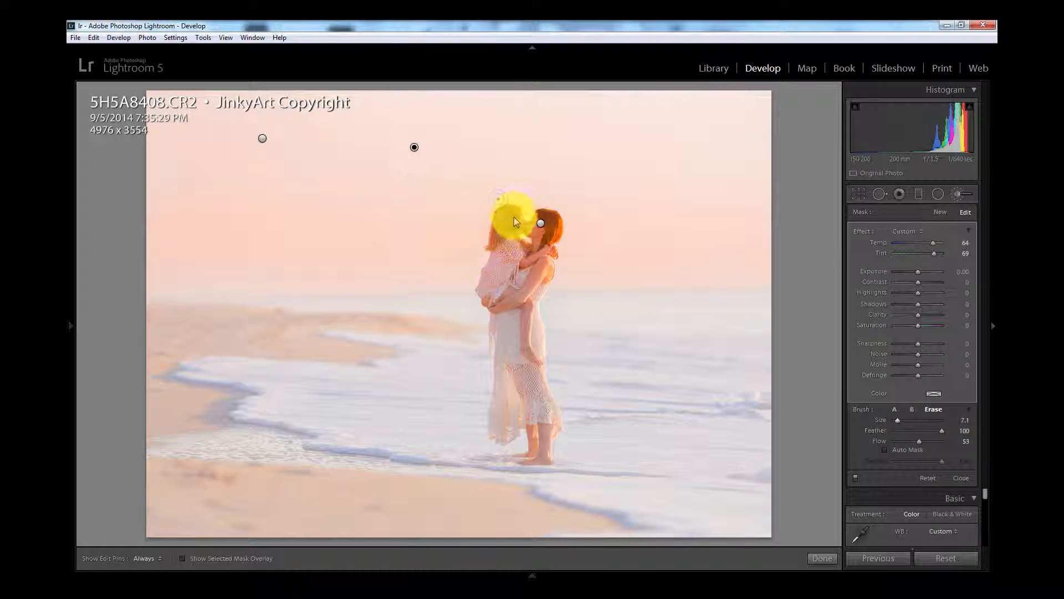
key("h")
key("h")
key("h")
left_click_drag(521, 233, 545, 253)
key("h")
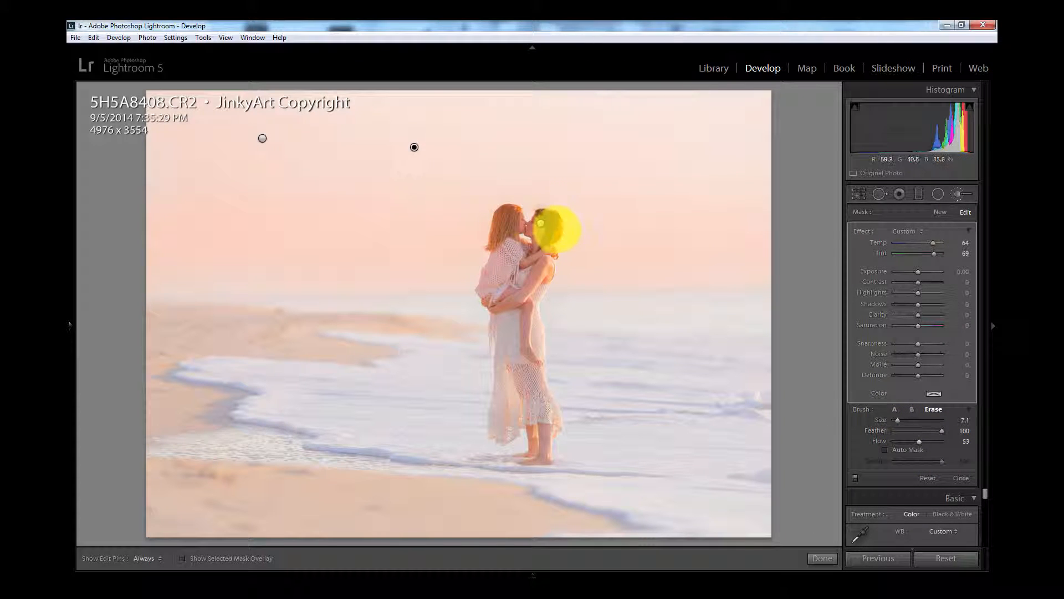
Erase the remaining warm tint from the girl's hair and reduce the sky mask to Temp 43 and Tint 55.
key("h")
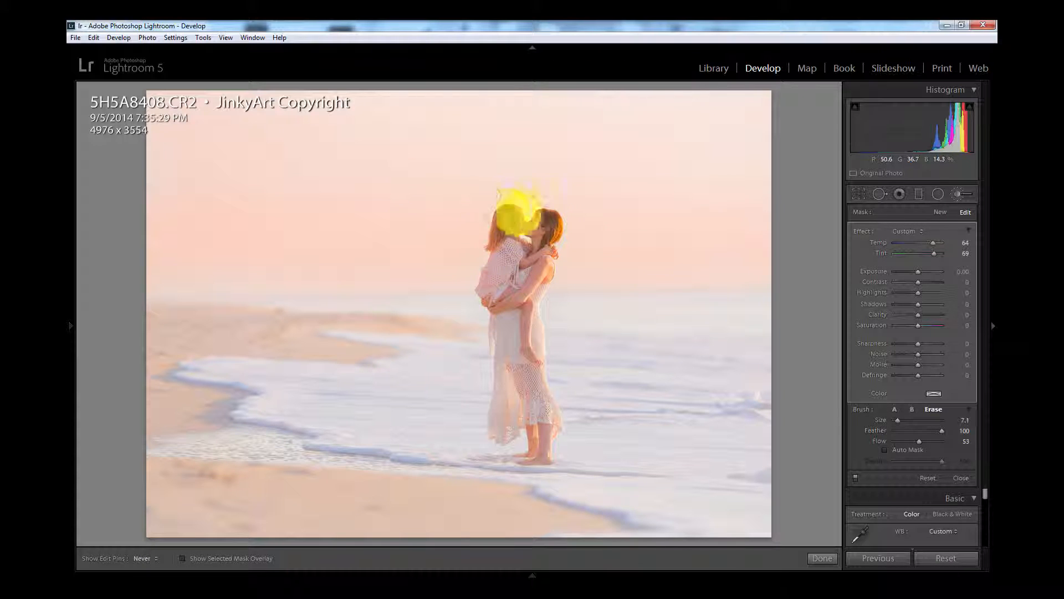
key("h")
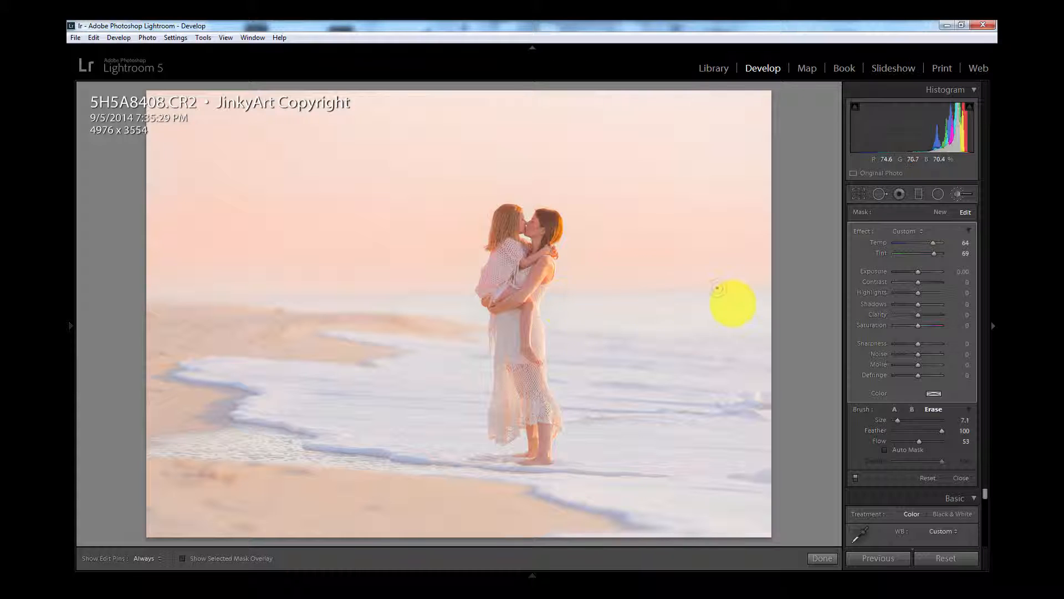
key("h")
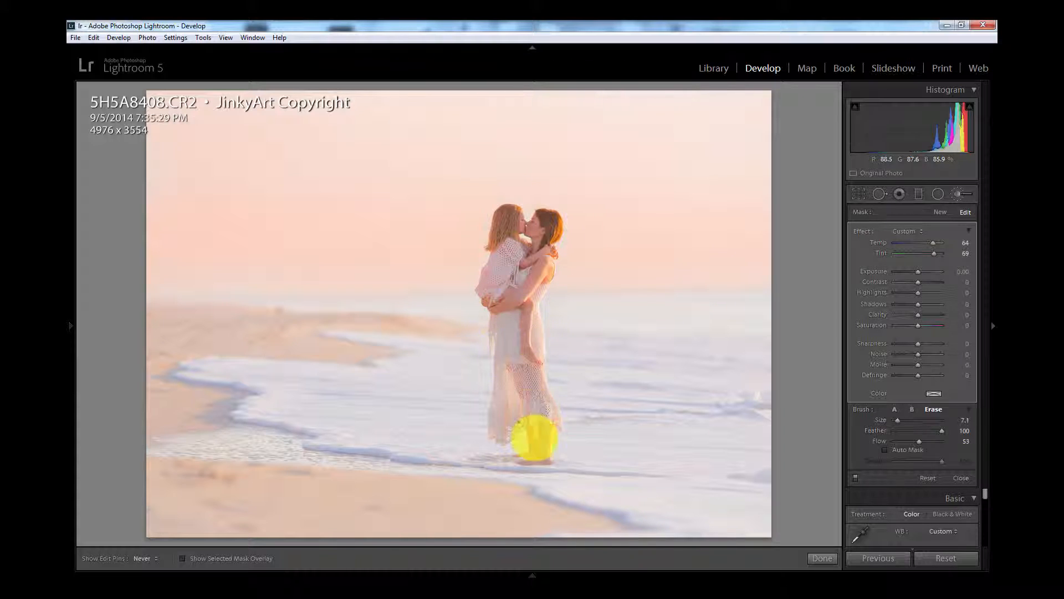
key("h")
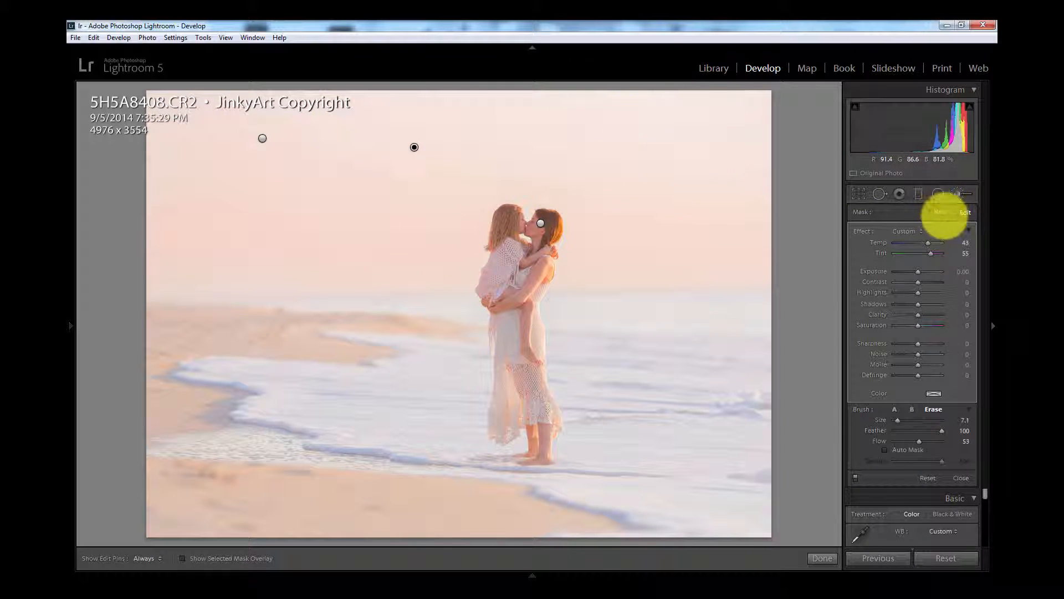
Paint more pink into the sky with a new brush mask using Temp 12 and Tint 69.
left_click(940, 211)
left_click_drag(927, 244, 931, 249)
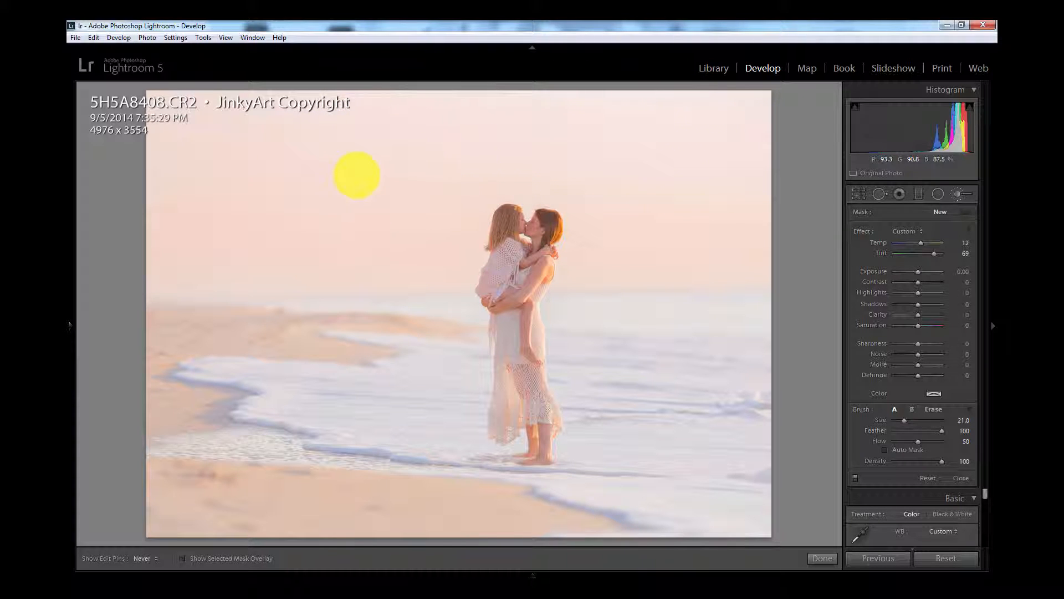
key("h")
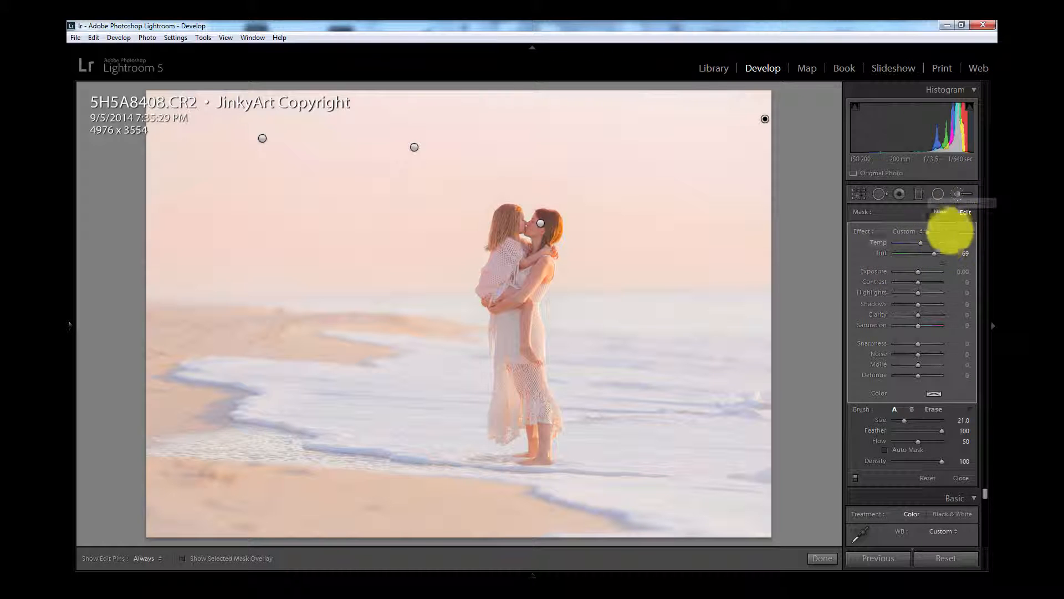
Paint the mother's and girl's faces with a new brush mask, all effects reset except Saturation -14, at size 7.1.
left_click(941, 212)
double_click(887, 231)
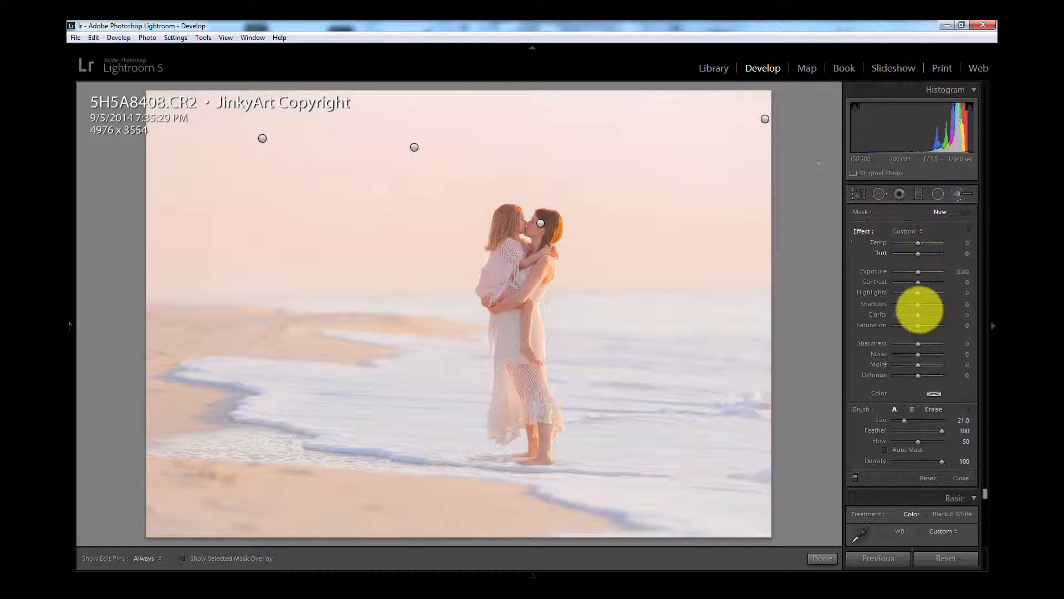
left_click_drag(918, 325, 912, 326)
mouse_move(904, 421)
left_mouse_down()
mouse_move(915, 421)
mouse_move(897, 420)
left_mouse_up()
mouse_move(513, 235)
left_mouse_down()
mouse_move(544, 216)
mouse_move(525, 259)
mouse_move(516, 221)
mouse_move(510, 241)
mouse_move(537, 244)
mouse_move(530, 293)
mouse_move(545, 263)
mouse_move(538, 292)
mouse_move(504, 330)
mouse_move(522, 353)
mouse_move(510, 238)
mouse_move(553, 220)
mouse_move(546, 249)
left_mouse_up()
key("h")
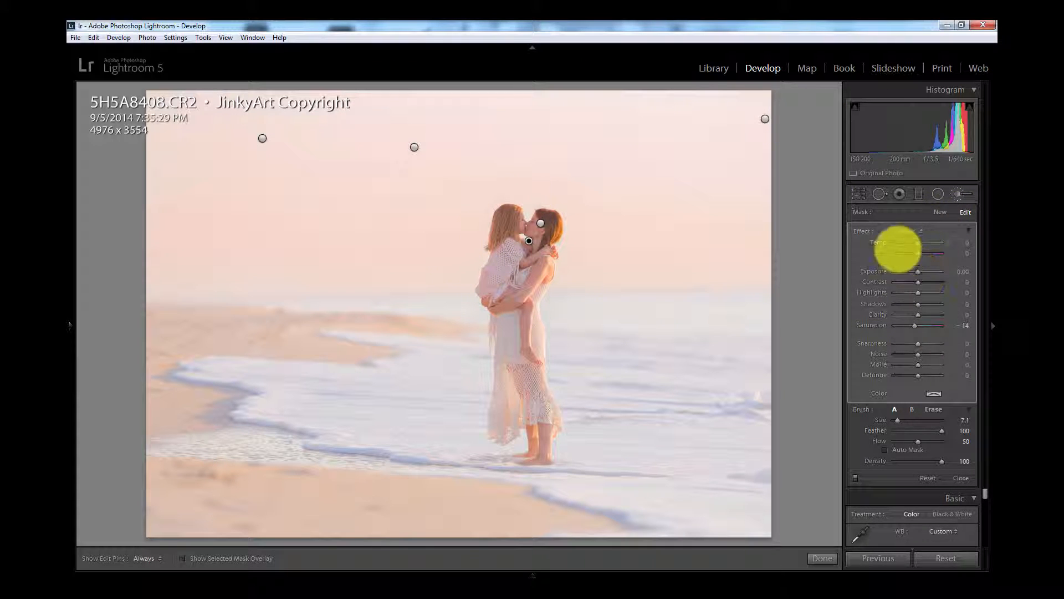
Reset the effects of the selected face mask and set its Exposure to 0.57.
double_click(883, 232)
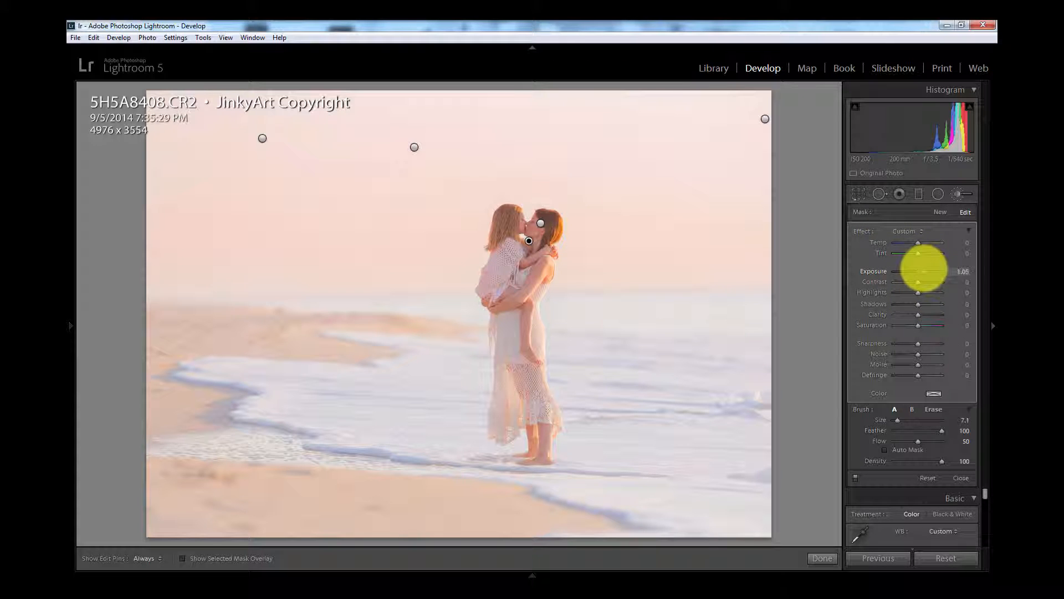
left_click_drag(919, 271, 923, 270)
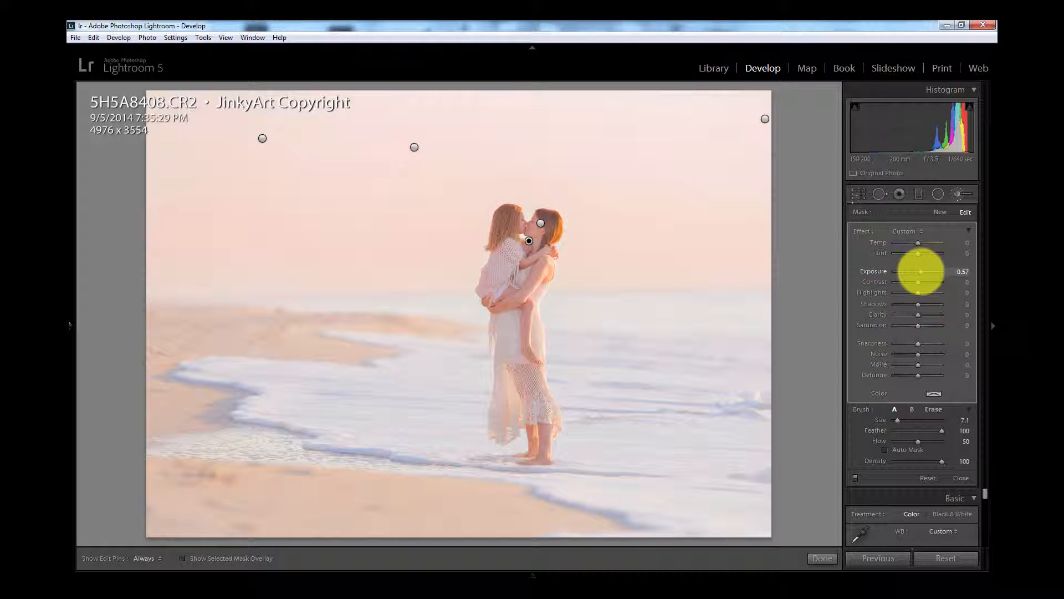